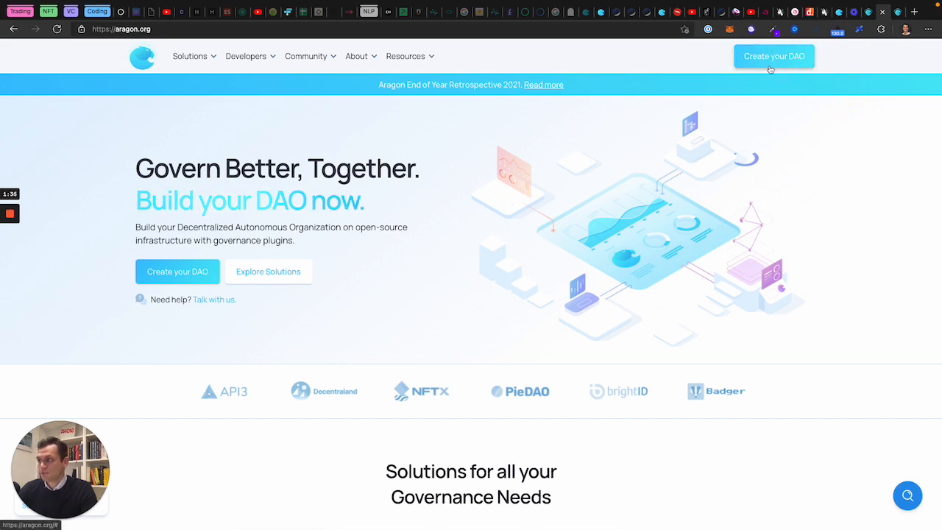
Step: Browse the Aragon homepage, then open the Create your DAO options from the header
{"action": "scroll", "coordinate": [630, 401], "scroll_direction": "up", "scroll_amount": 2}
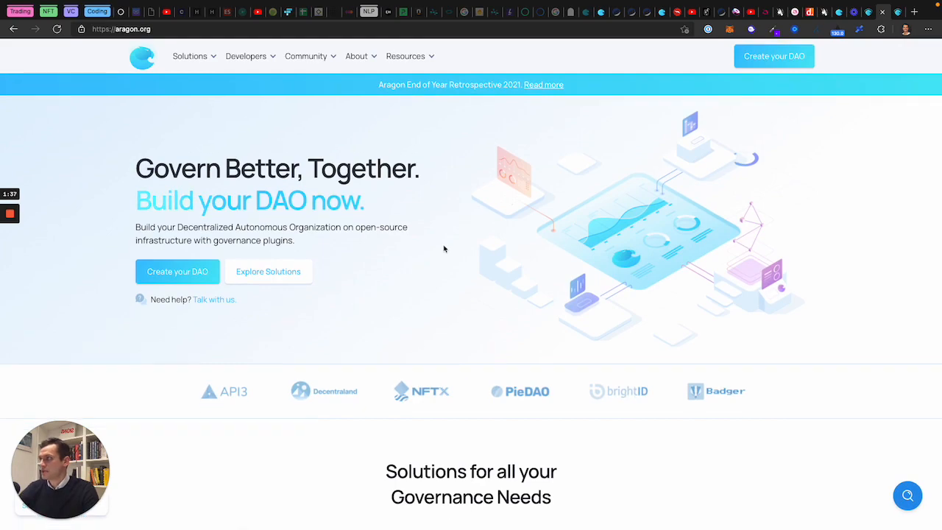
{"action": "scroll", "coordinate": [694, 353], "scroll_direction": "down", "scroll_amount": 5}
{"action": "scroll", "coordinate": [694, 353], "scroll_direction": "down", "scroll_amount": 10}
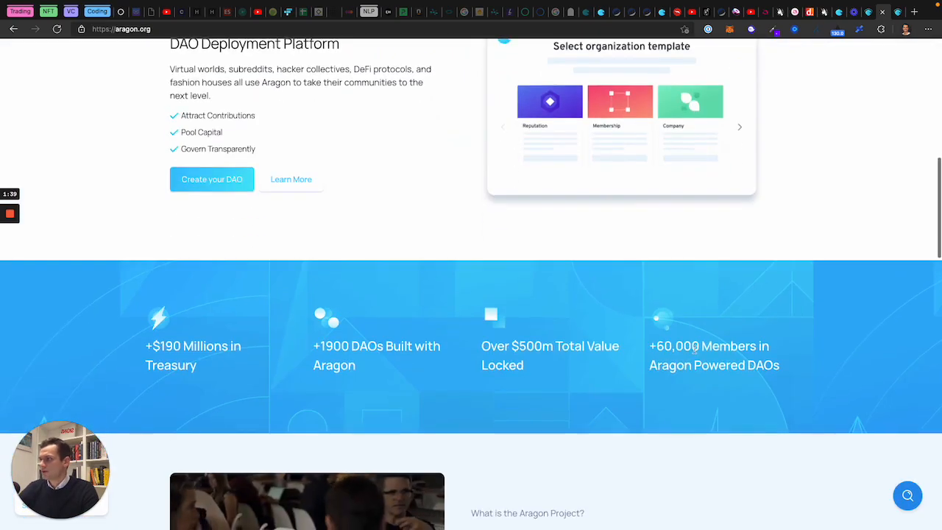
{"action": "scroll", "coordinate": [693, 353], "scroll_direction": "up", "scroll_amount": 15}
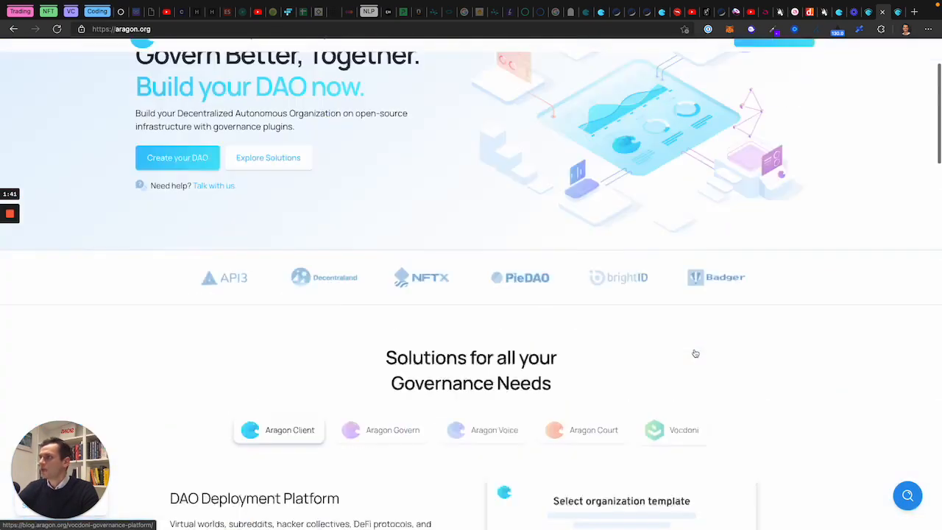
{"action": "left_click", "coordinate": [774, 58]}
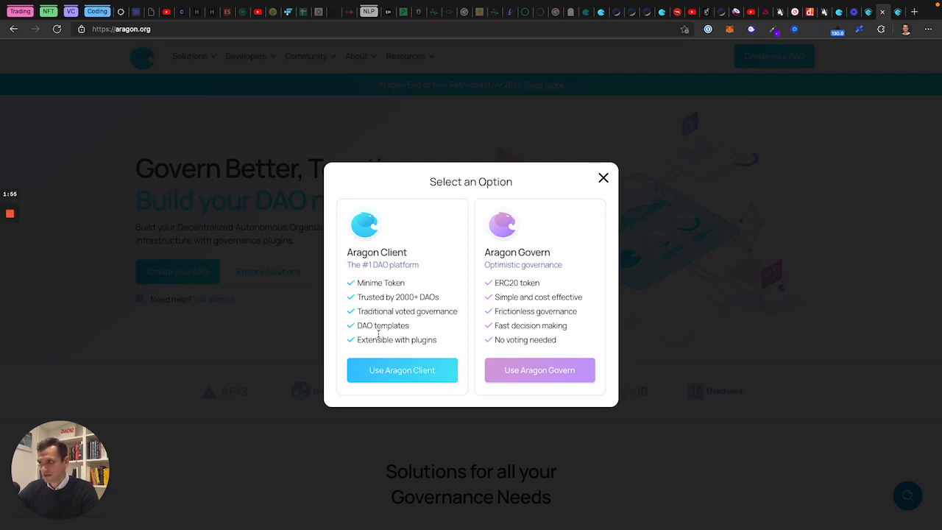
Step: Choose Aragon Client and begin creating a new organization
{"action": "left_click", "coordinate": [405, 371]}
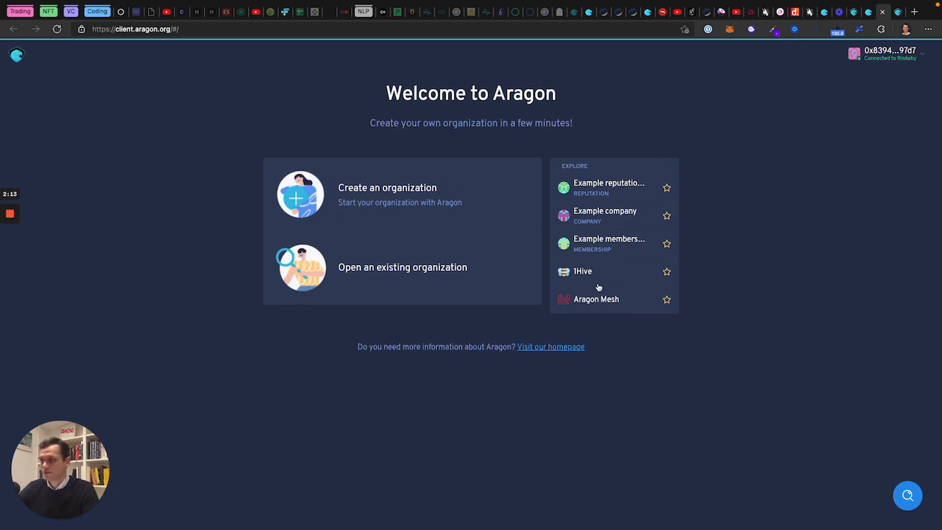
{"action": "left_click", "coordinate": [392, 196]}
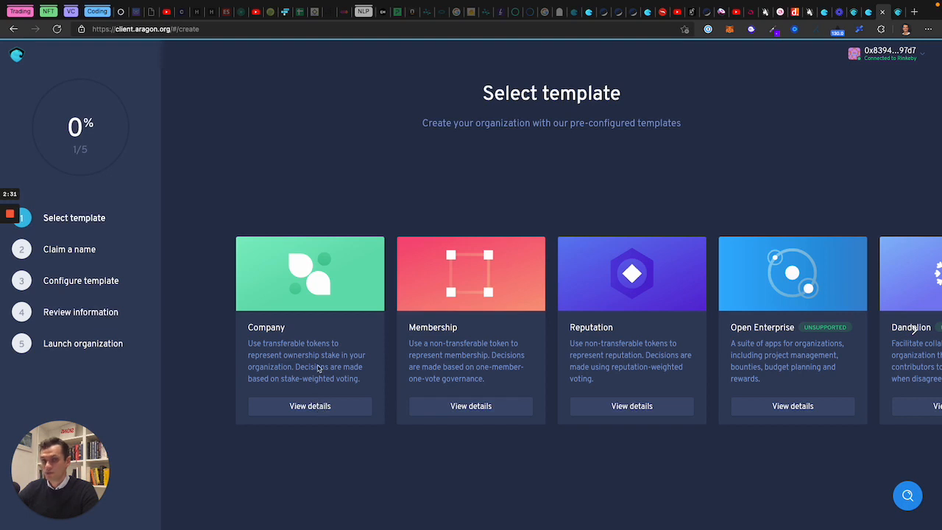
Step: Use the Company template, name the organization 'banana2', and continue to configuration
{"action": "left_click", "coordinate": [312, 409]}
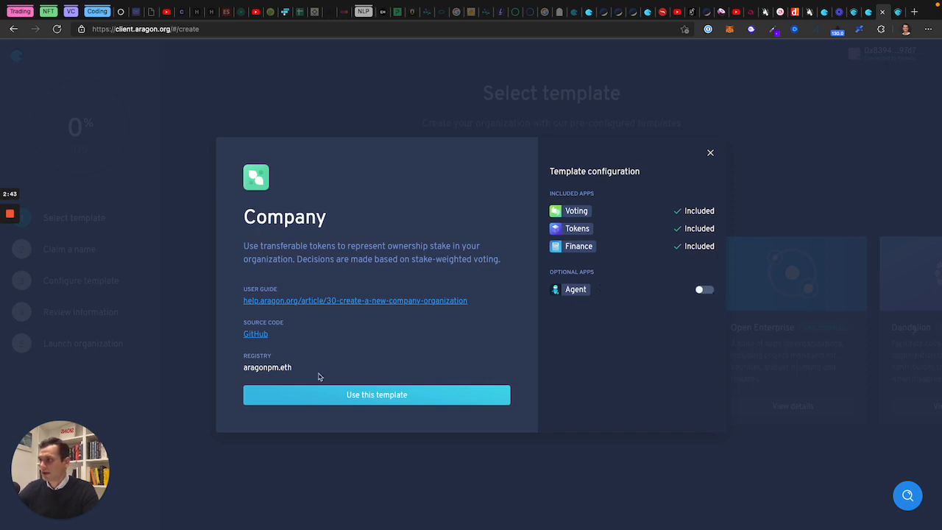
{"action": "left_click", "coordinate": [370, 398]}
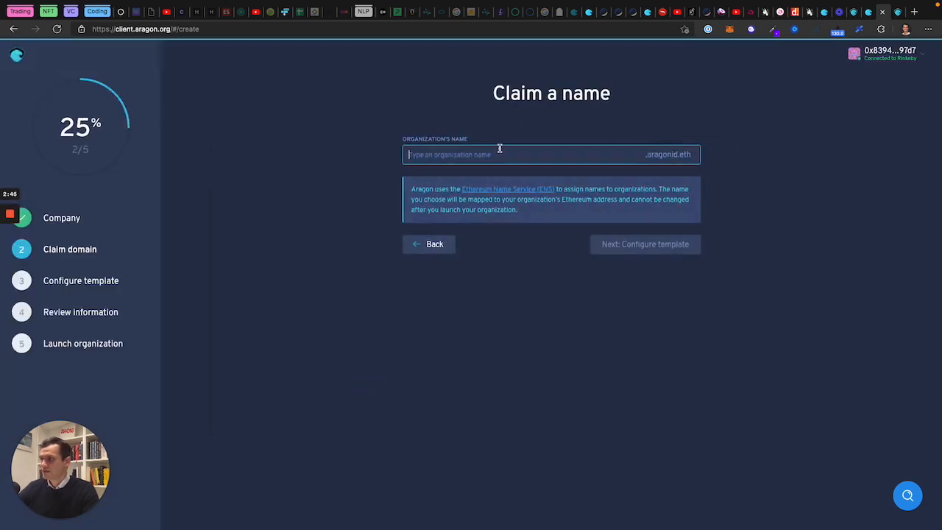
{"action": "type", "text": "banana"}
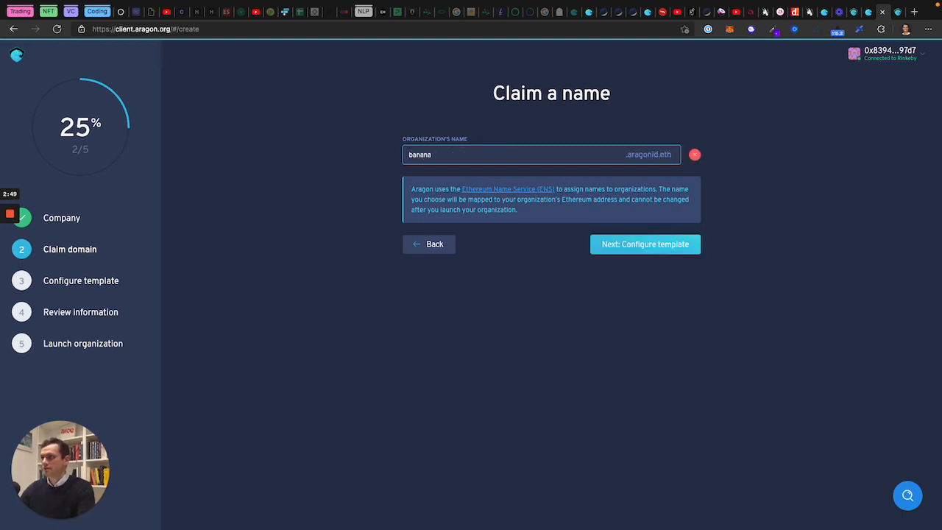
{"action": "type", "text": "test"}
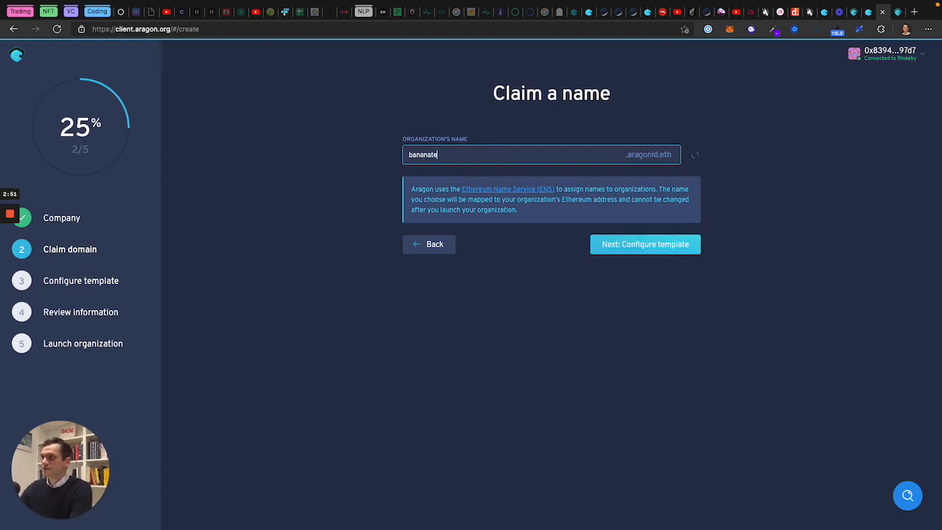
{"action": "key", "text": "BackSpace"}
{"action": "key", "text": "BackSpace"}
{"action": "key", "text": "BackSpace"}
{"action": "key", "text": "BackSpace"}
{"action": "type", "text": "2"}
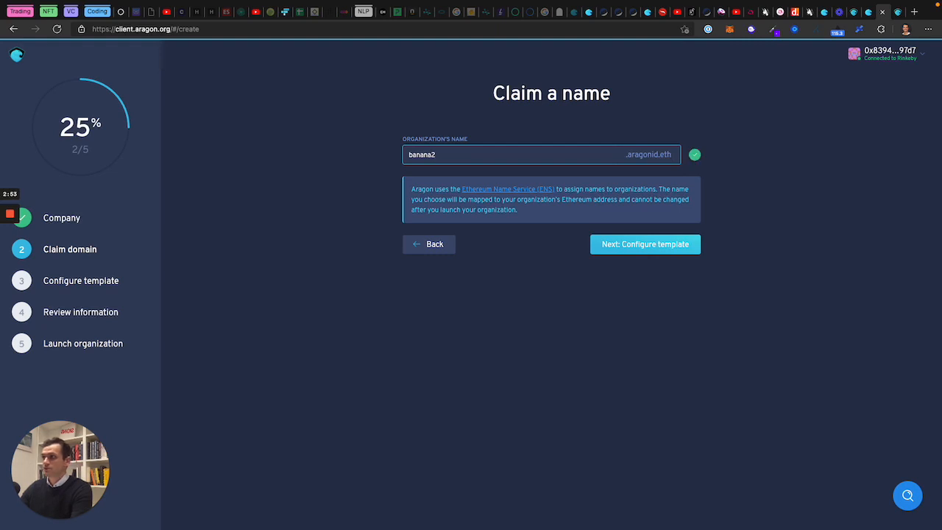
{"action": "left_click", "coordinate": [632, 245]}
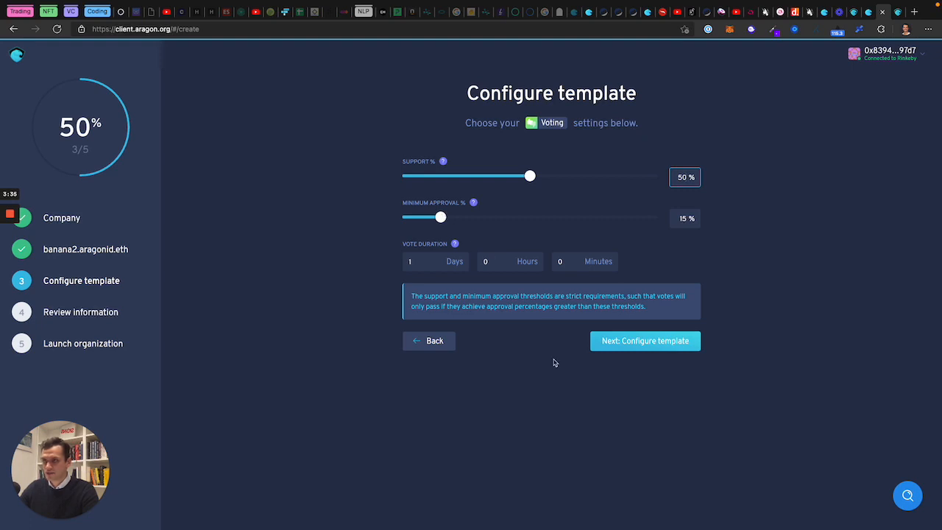
Step: Set vote duration to 0 days 6 hours, keeping 50% support and 15% approval
{"action": "double_click", "coordinate": [423, 255]}
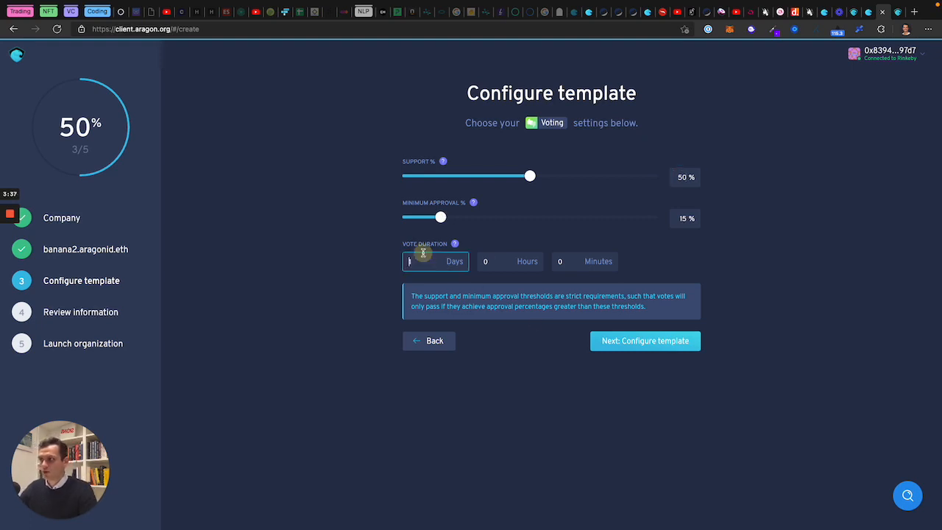
{"action": "type", "text": "0"}
{"action": "key", "text": "Tab"}
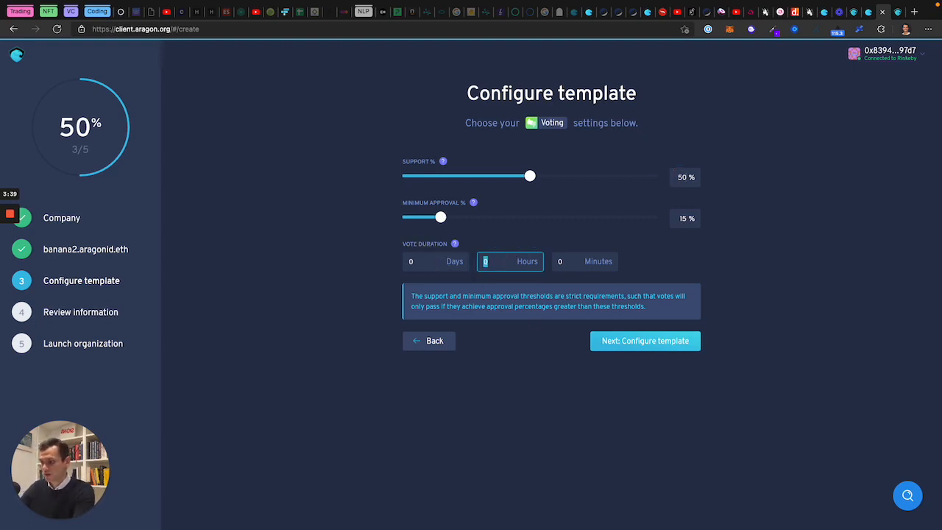
{"action": "left_click", "coordinate": [502, 416]}
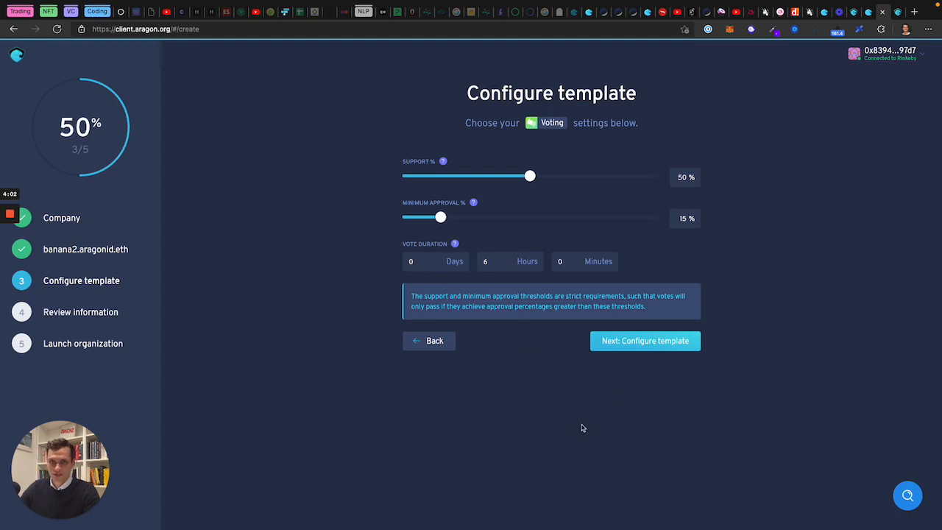
{"action": "left_click", "coordinate": [648, 347]}
Step: Enter the Banana Token name and the token symbol BAT
{"action": "left_click", "coordinate": [470, 174]}
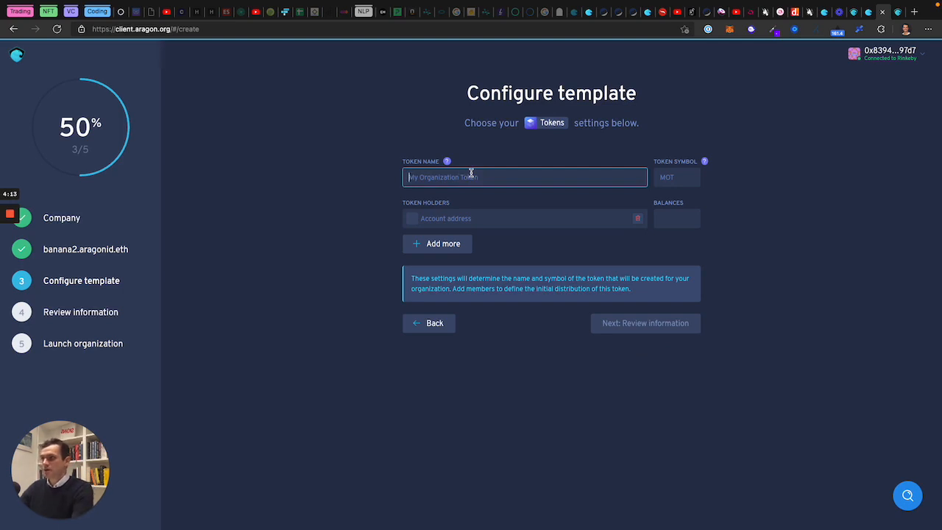
{"action": "type", "text": "T"}
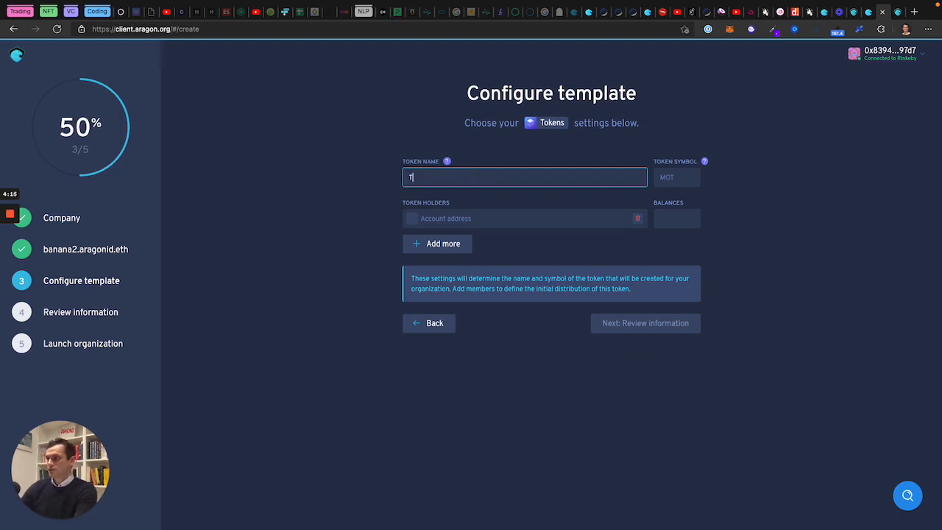
{"action": "type", "text": "Banana Token"}
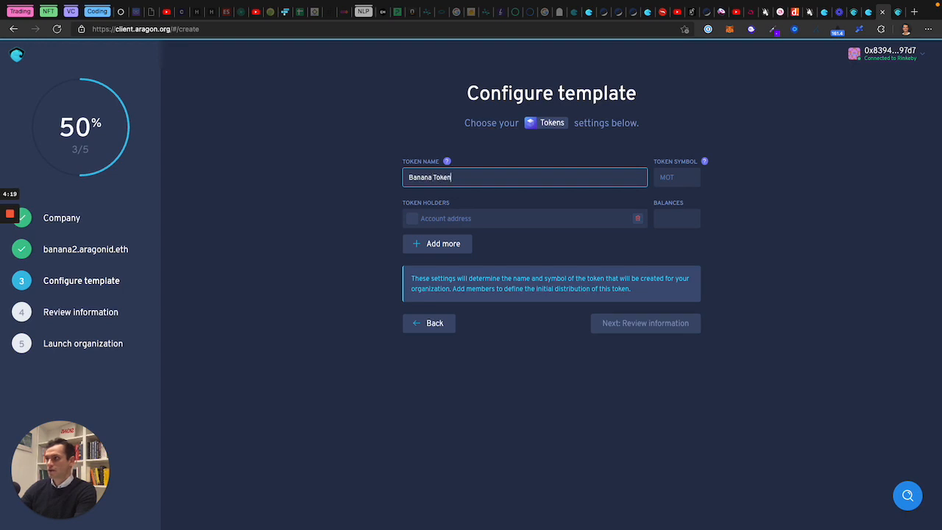
{"action": "key", "text": "Tab"}
{"action": "key", "text": "Tab"}
{"action": "type", "text": "BAT"}
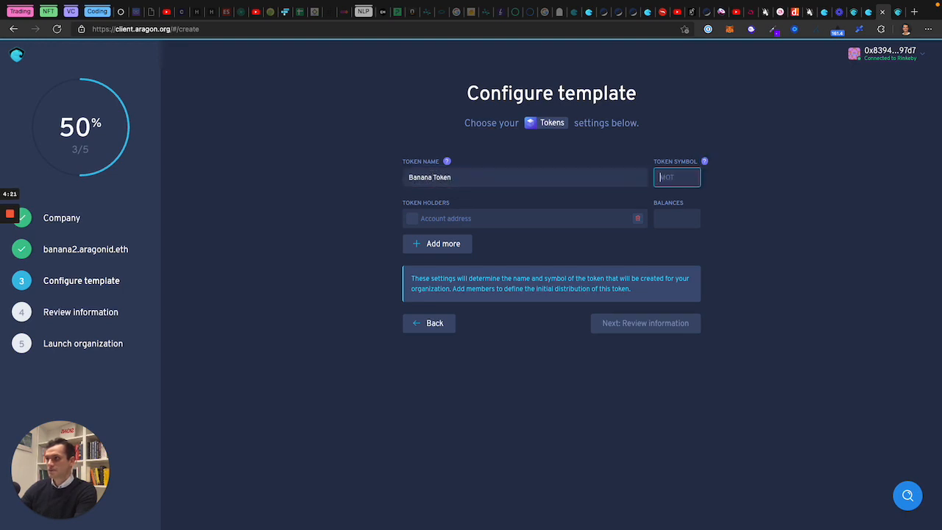
{"action": "key", "text": "Tab"}
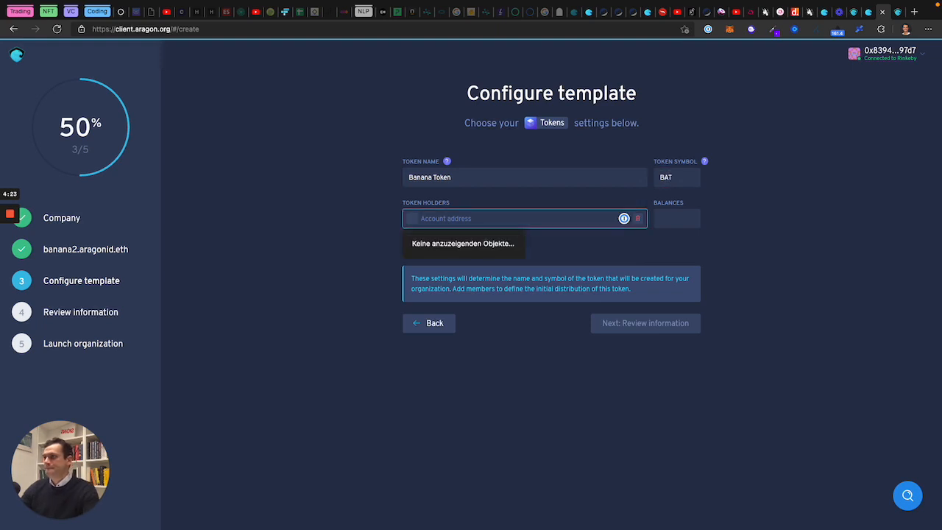
Step: Add the wallet account's copied address as the first holder with a balance of 100
{"action": "left_click", "coordinate": [759, 385]}
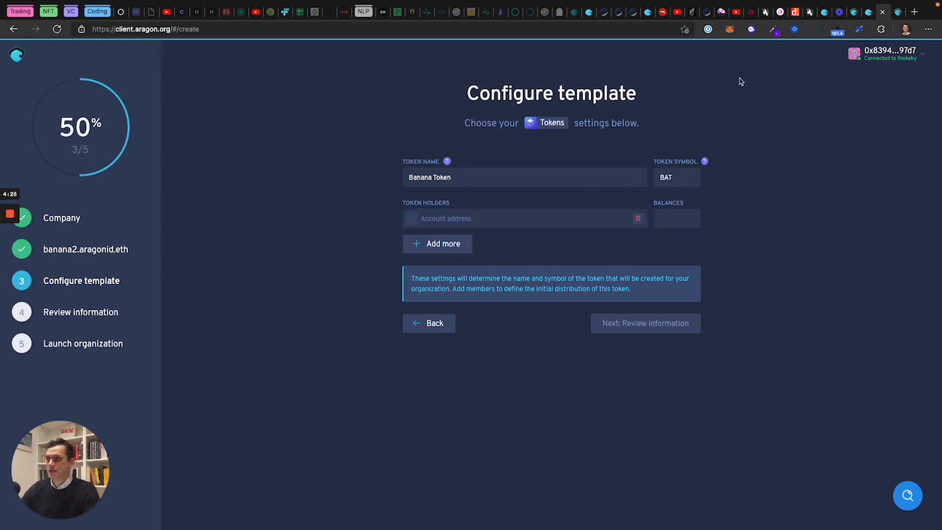
{"action": "left_click", "coordinate": [729, 30]}
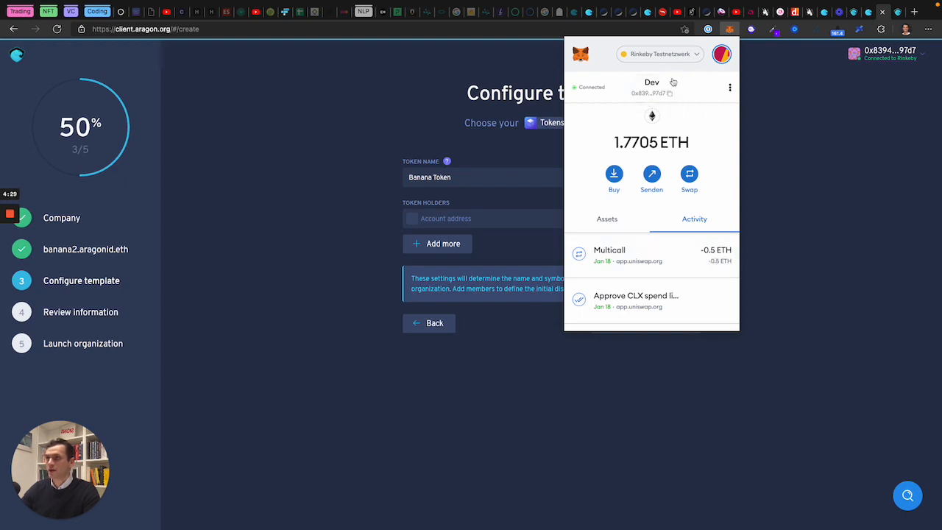
{"action": "left_click", "coordinate": [656, 92]}
{"action": "left_click", "coordinate": [547, 399]}
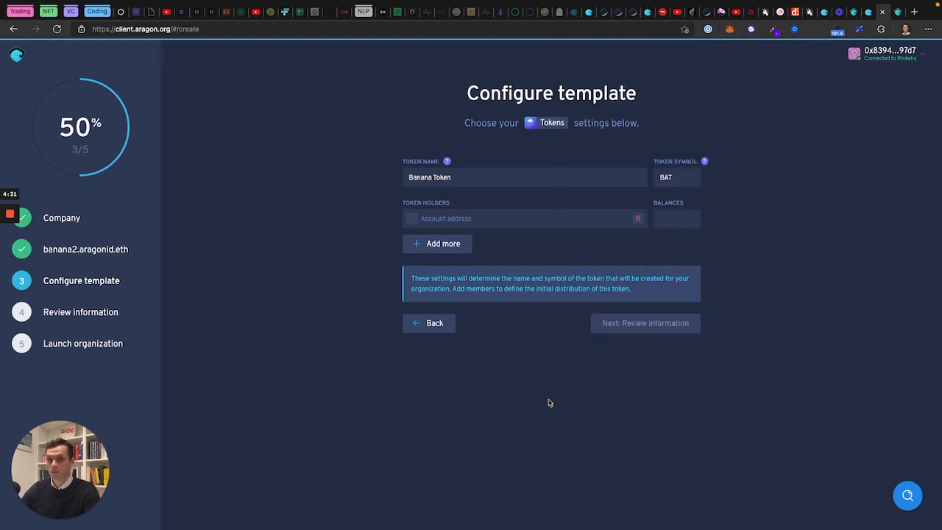
{"action": "left_click", "coordinate": [446, 213]}
{"action": "type", "text": "0x839440D569e51295Be6E5f5dFA14033d0F3f97d7"}
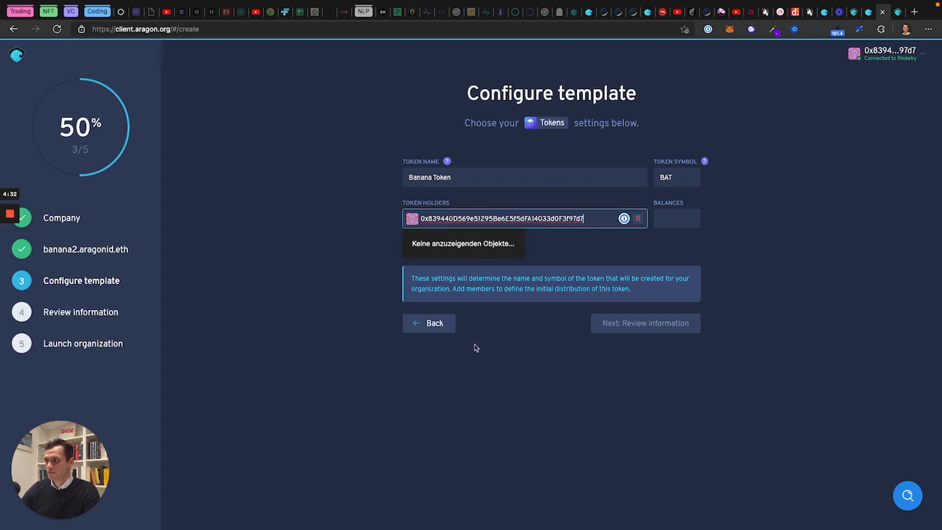
{"action": "left_click", "coordinate": [624, 429]}
{"action": "left_click", "coordinate": [677, 217]}
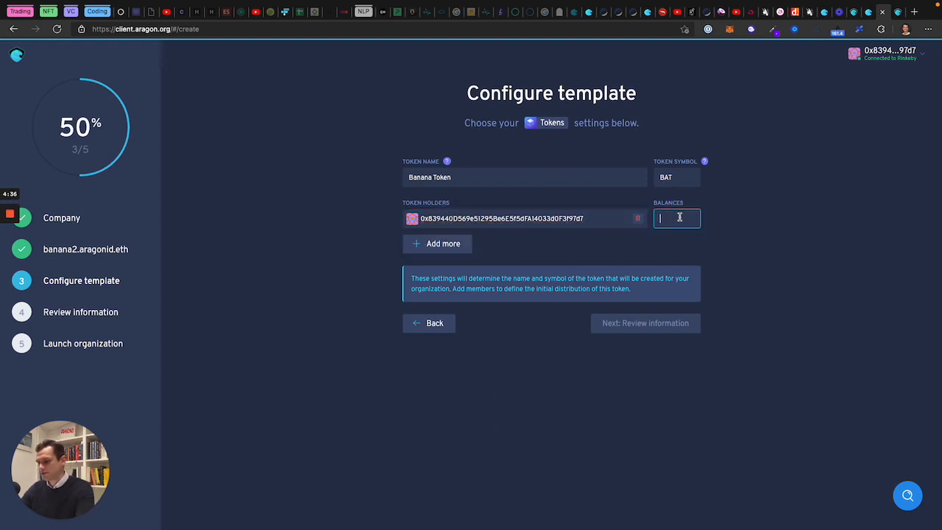
{"action": "type", "text": "10"}
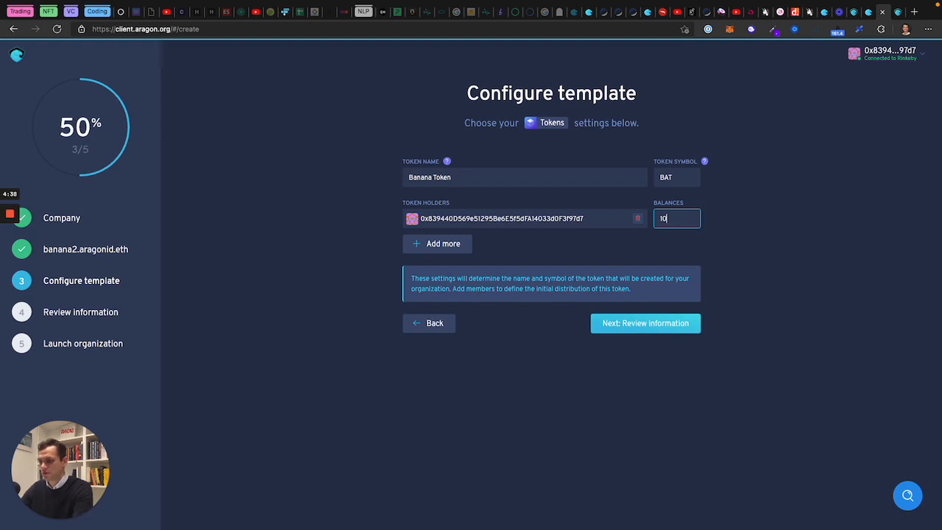
{"action": "type", "text": "0"}
{"action": "left_click", "coordinate": [622, 373]}
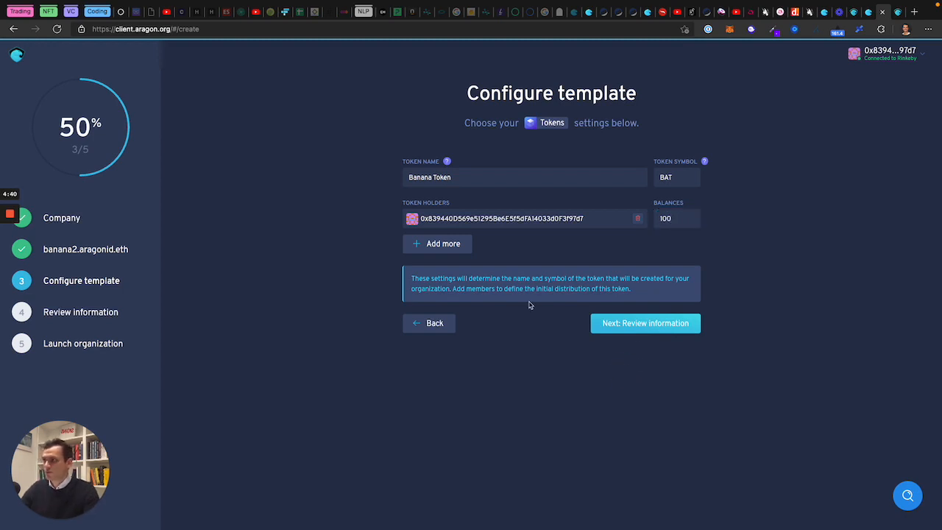
Step: Add a second holder row and change the first holder's balance to 5000
{"action": "left_click", "coordinate": [431, 247]}
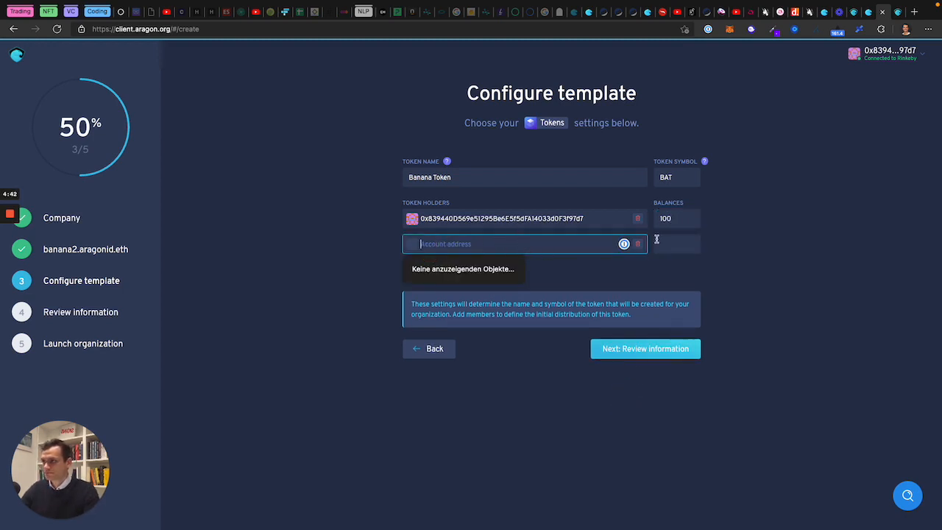
{"action": "double_click", "coordinate": [672, 221]}
{"action": "type", "text": "1"}
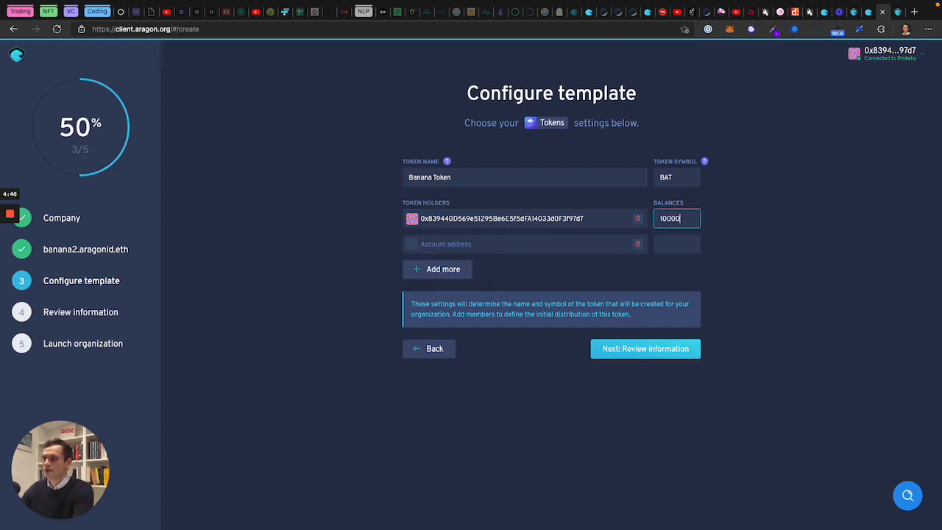
{"action": "type", "text": "0000"}
{"action": "key", "text": "BackSpace"}
{"action": "key", "text": "BackSpace"}
{"action": "key", "text": "BackSpace"}
{"action": "key", "text": "BackSpace"}
{"action": "key", "text": "BackSpace"}
{"action": "type", "text": "5000"}
{"action": "key", "text": "Tab"}
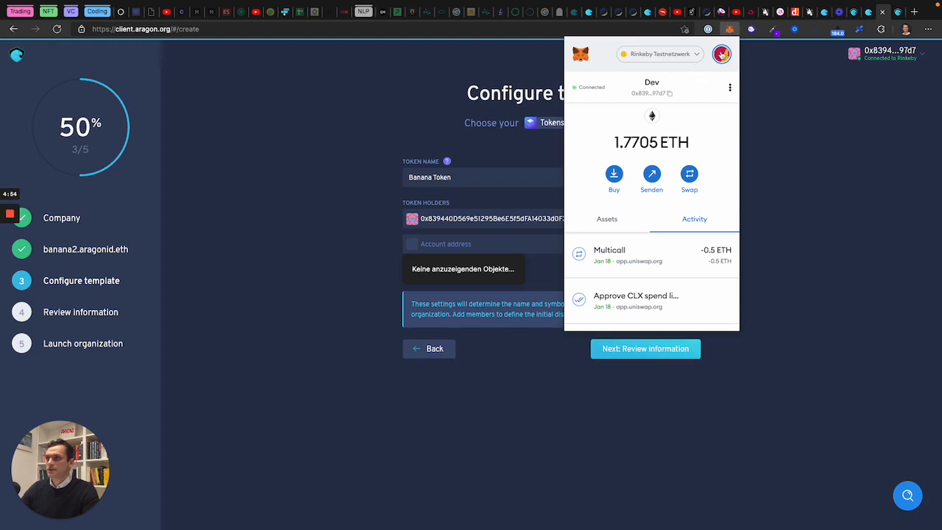
Step: Add the second wallet account's address as holder with 5000 BAT, then proceed to review
{"action": "left_click", "coordinate": [720, 54]}
{"action": "left_click", "coordinate": [632, 156]}
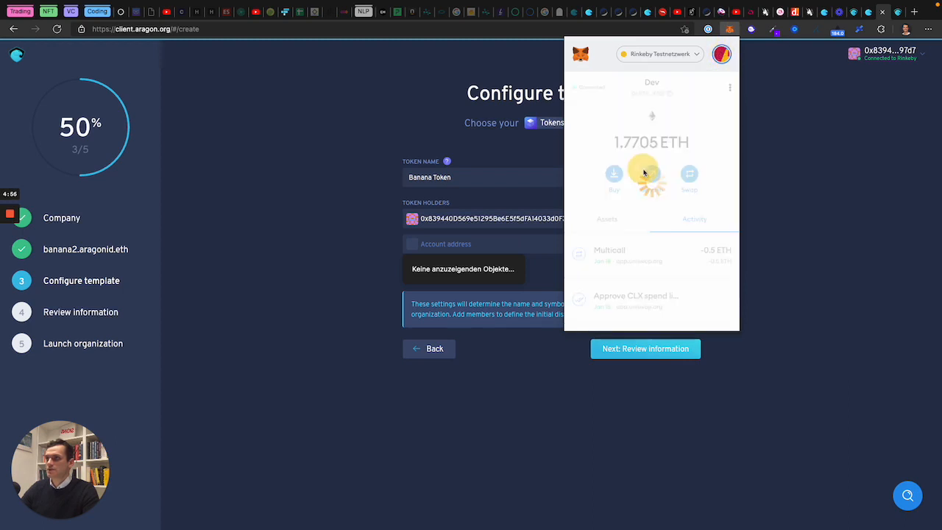
{"action": "left_click", "coordinate": [642, 85]}
{"action": "left_click", "coordinate": [489, 452]}
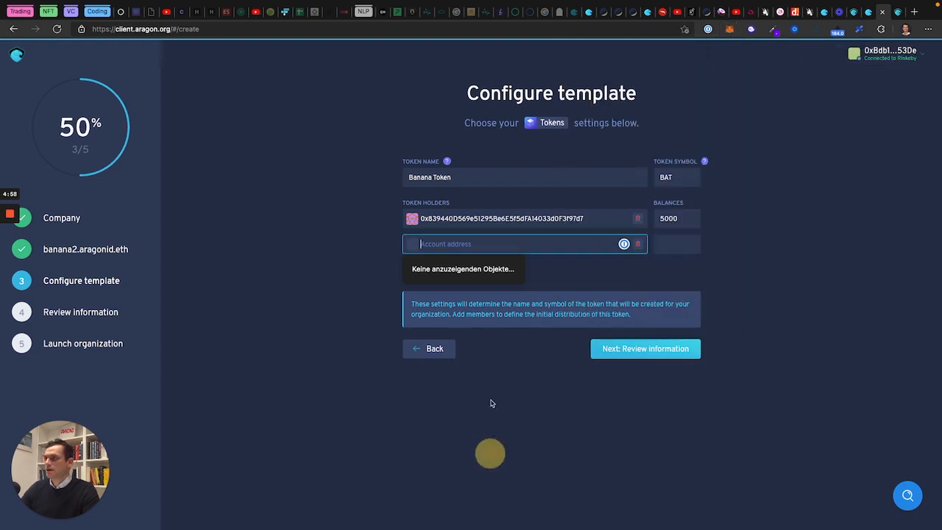
{"action": "key", "text": "ctrl+v"}
{"action": "left_click", "coordinate": [682, 245]}
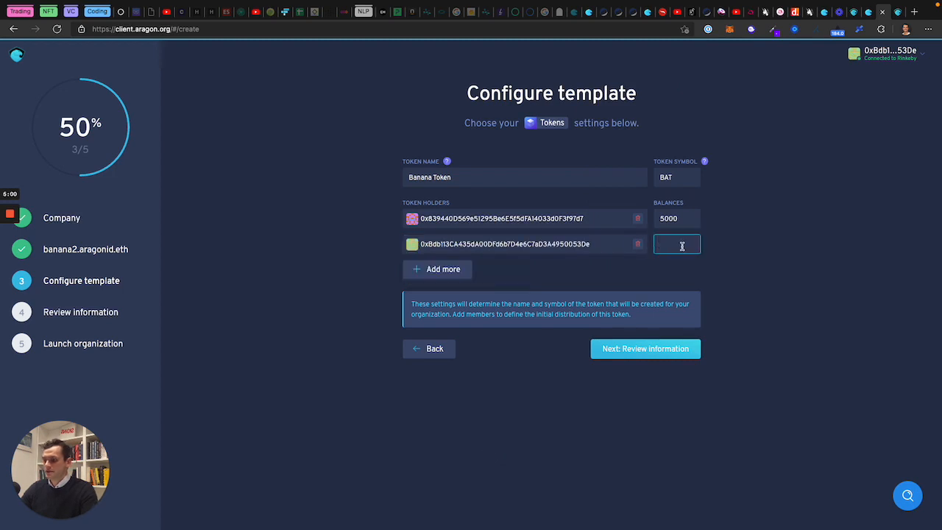
{"action": "type", "text": "5000"}
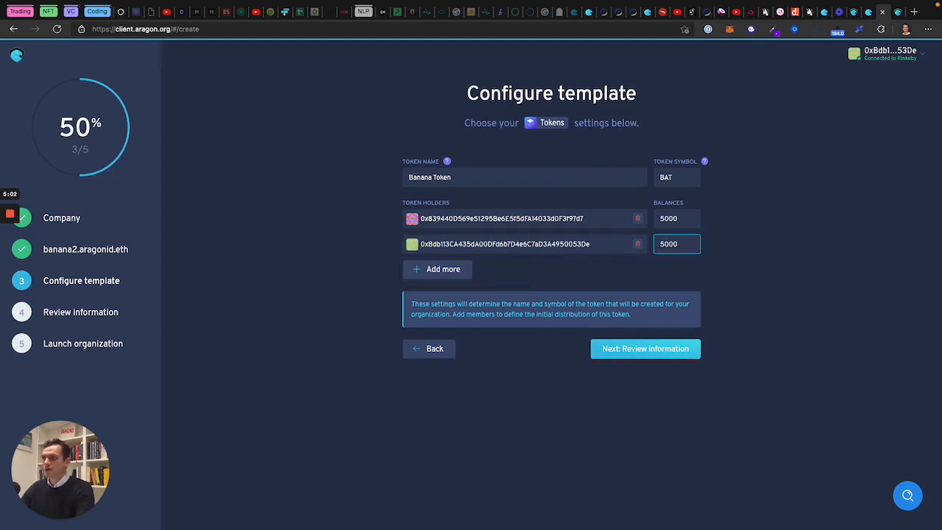
{"action": "left_click", "coordinate": [449, 448]}
{"action": "left_click", "coordinate": [624, 349]}
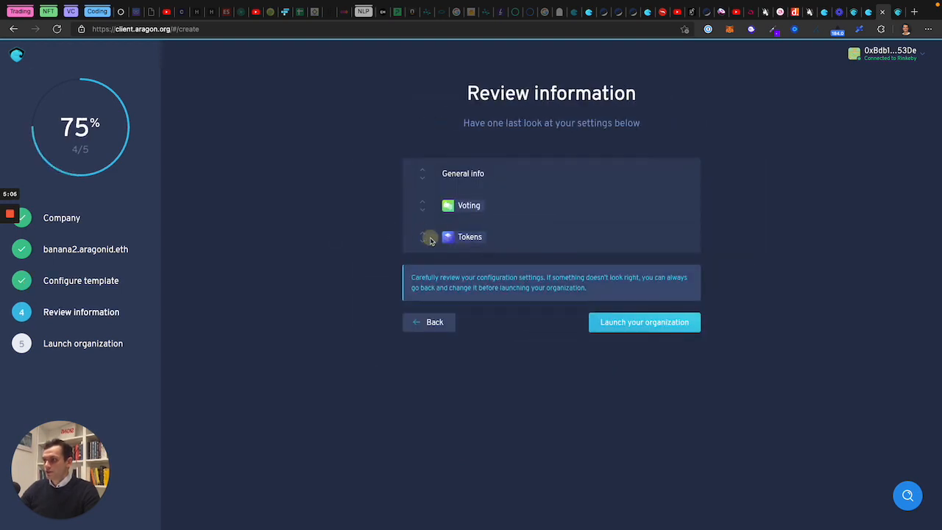
Step: Check the Tokens summary and launch the organization
{"action": "left_click", "coordinate": [427, 238]}
{"action": "left_click", "coordinate": [424, 238]}
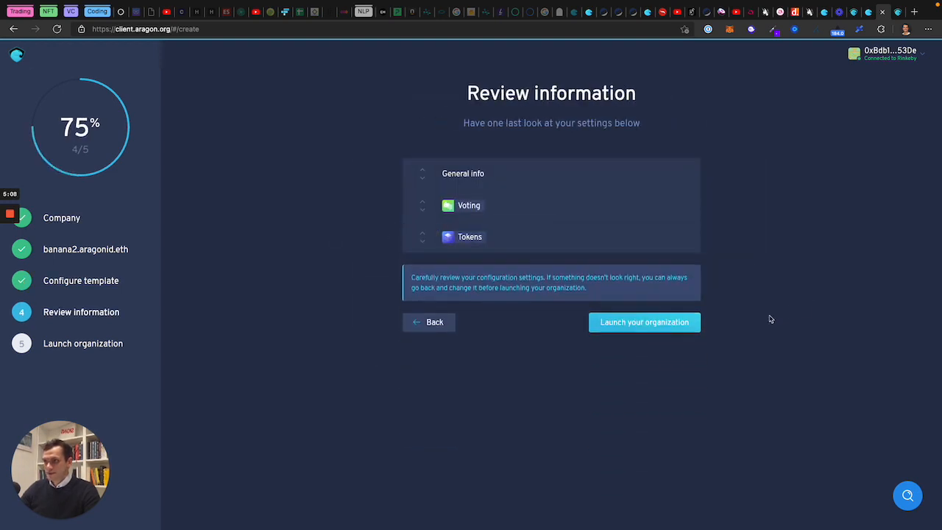
{"action": "left_click", "coordinate": [651, 324]}
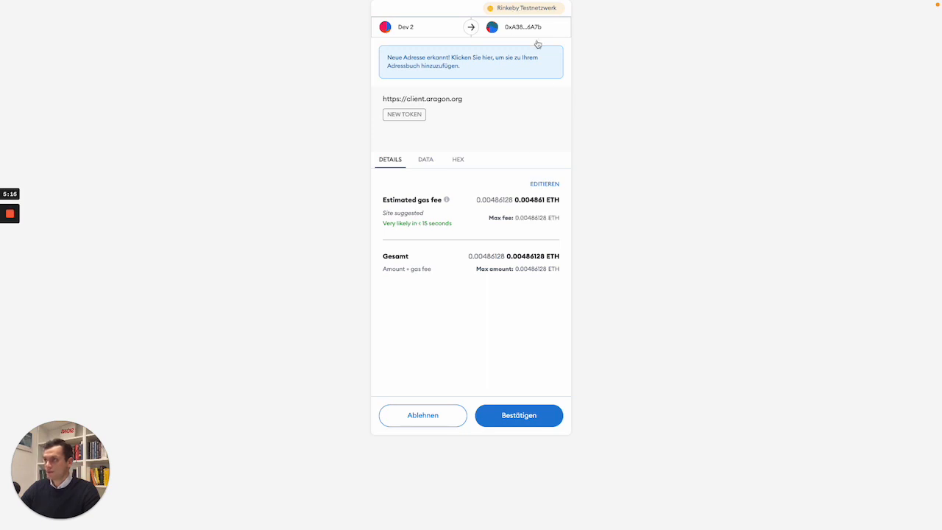
Step: Confirm the Create token and Create organization transactions in MetaMask
{"action": "left_click", "coordinate": [513, 419]}
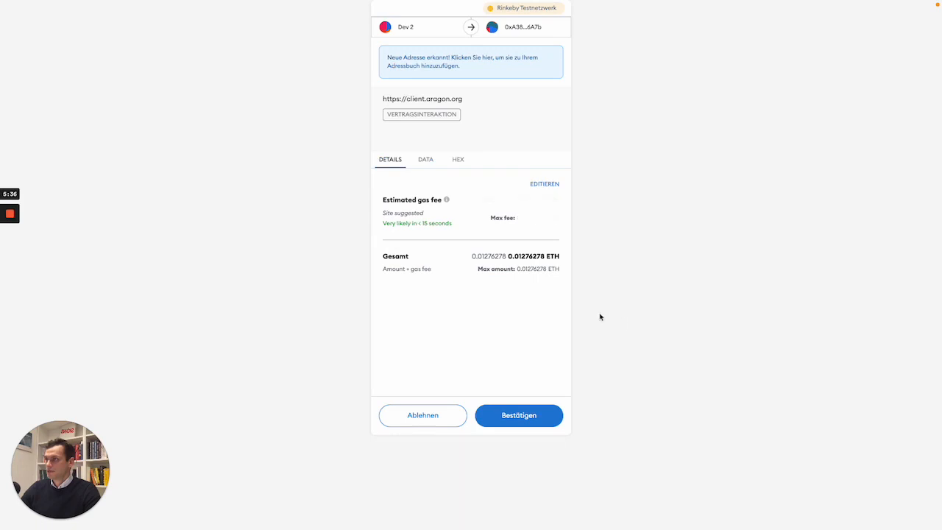
{"action": "left_click", "coordinate": [511, 417]}
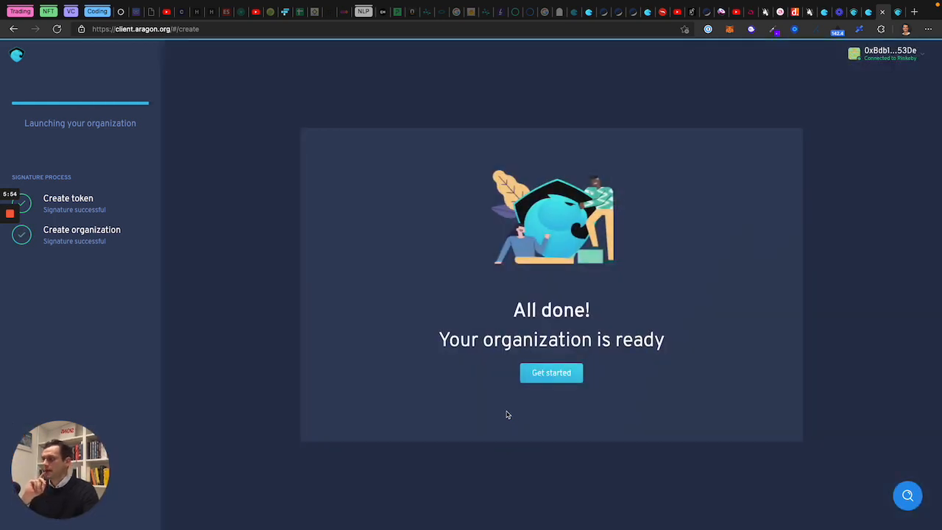
Step: Open the organization's Tokens page and look up the Banana Token contract on the explorer
{"action": "left_click", "coordinate": [551, 375]}
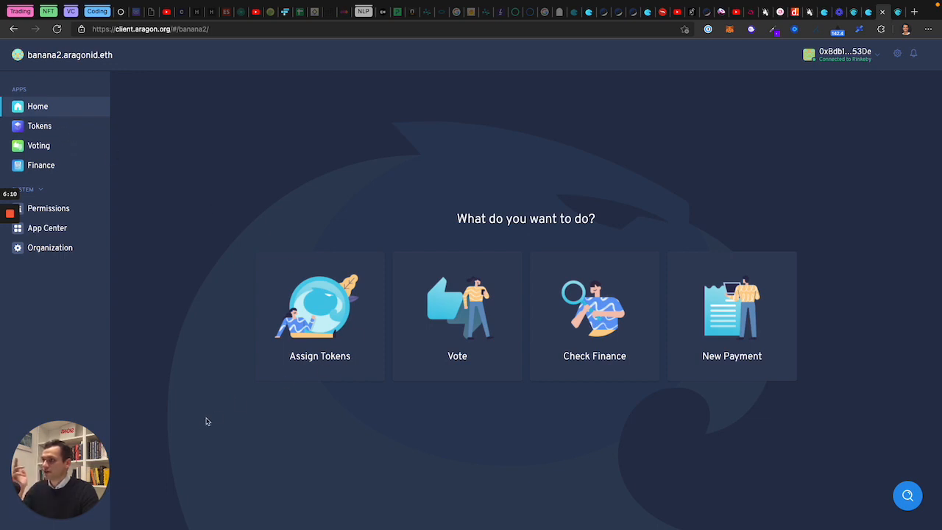
{"action": "left_click", "coordinate": [56, 128]}
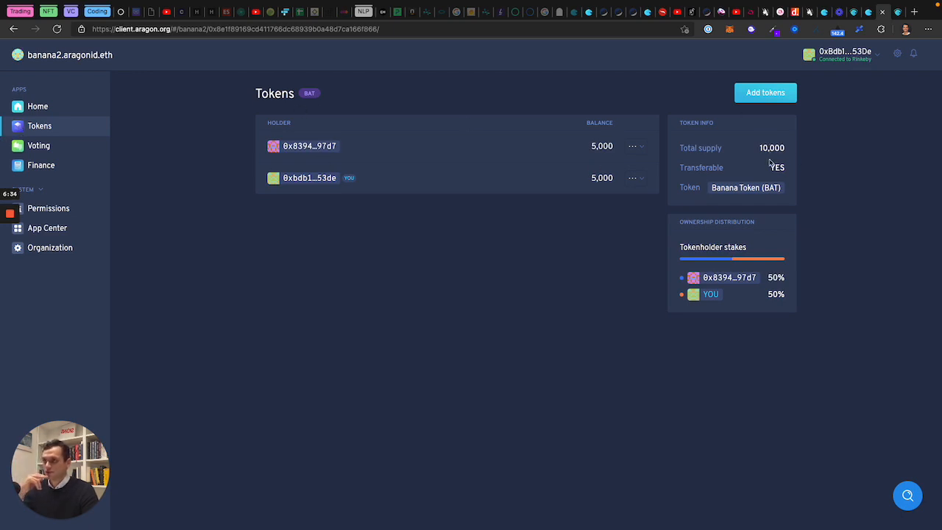
{"action": "left_click", "coordinate": [729, 189]}
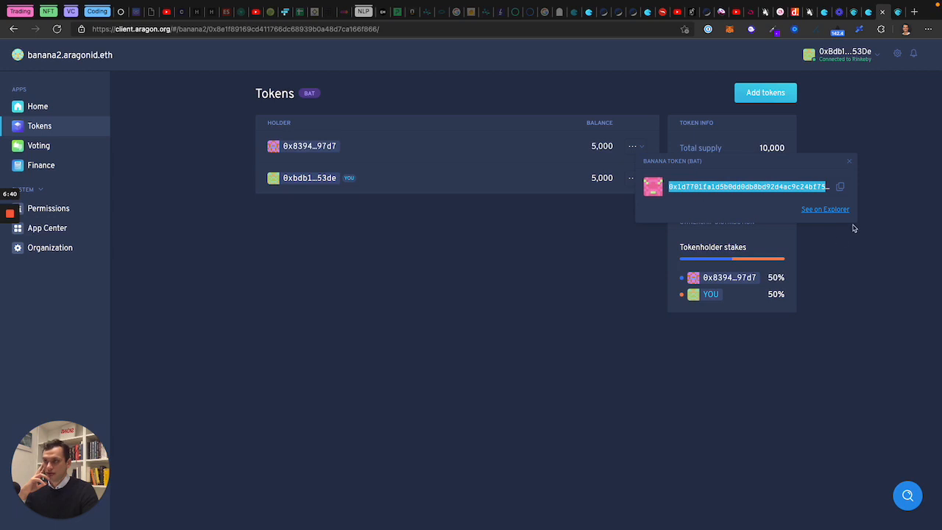
{"action": "left_click", "coordinate": [824, 209]}
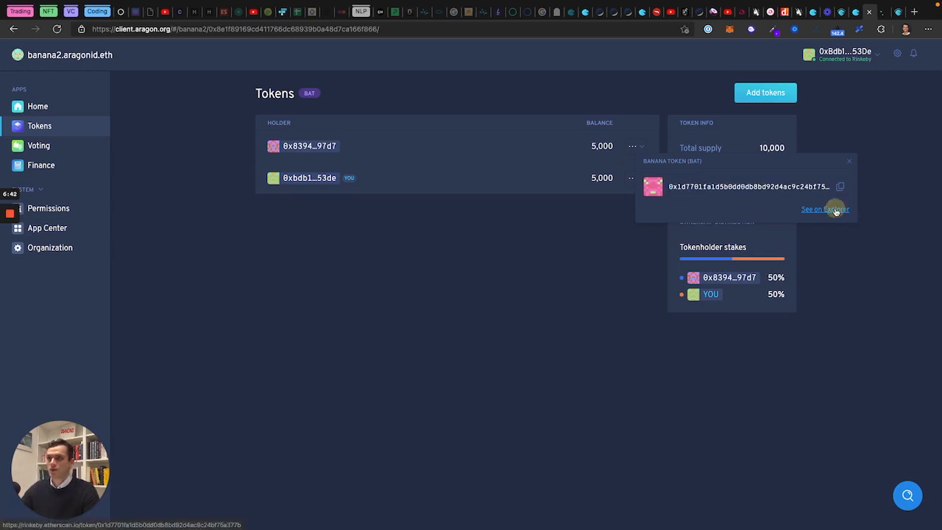
Step: Switch to the Etherscan tab showing Banana Token's 10,000 BAT supply and 2 holders
{"action": "left_click", "coordinate": [885, 13]}
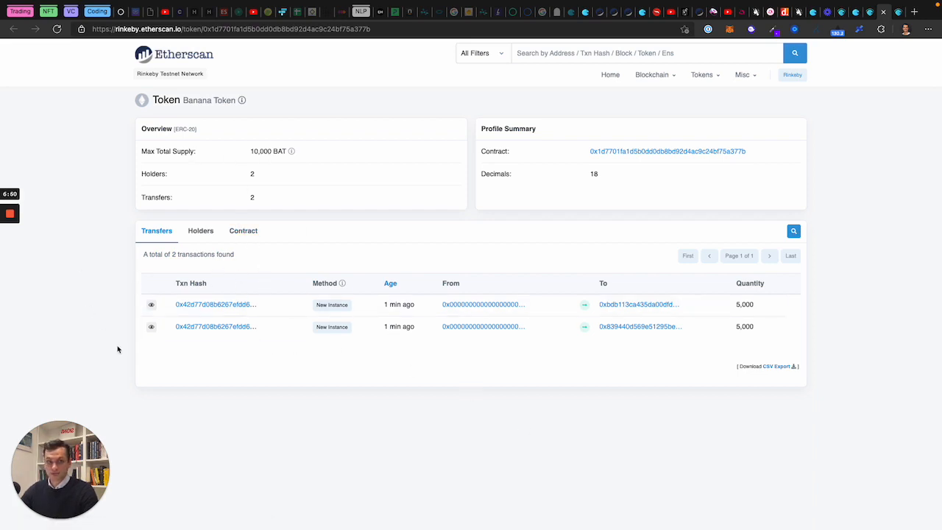
Step: Close the Etherscan tab, dismiss the Add tokens form, and open the Voting app
{"action": "key", "text": "super+w"}
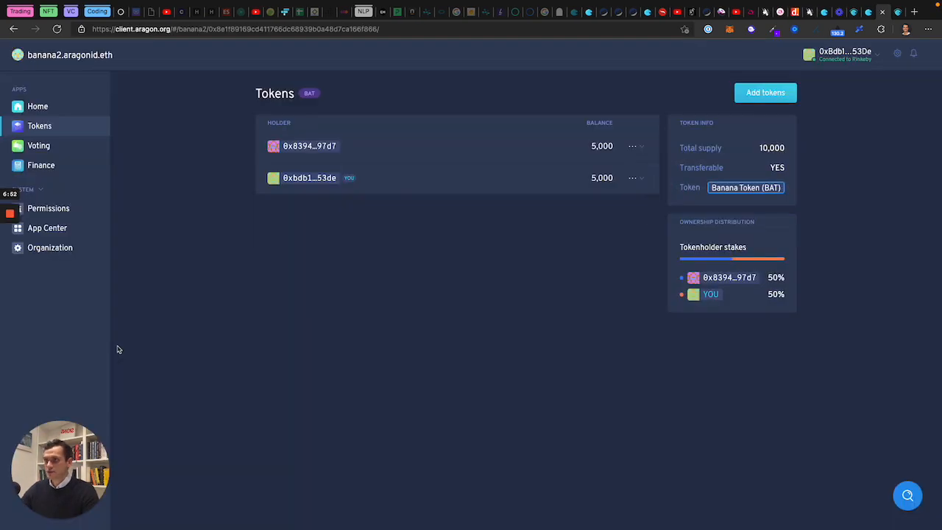
{"action": "left_click", "coordinate": [540, 406]}
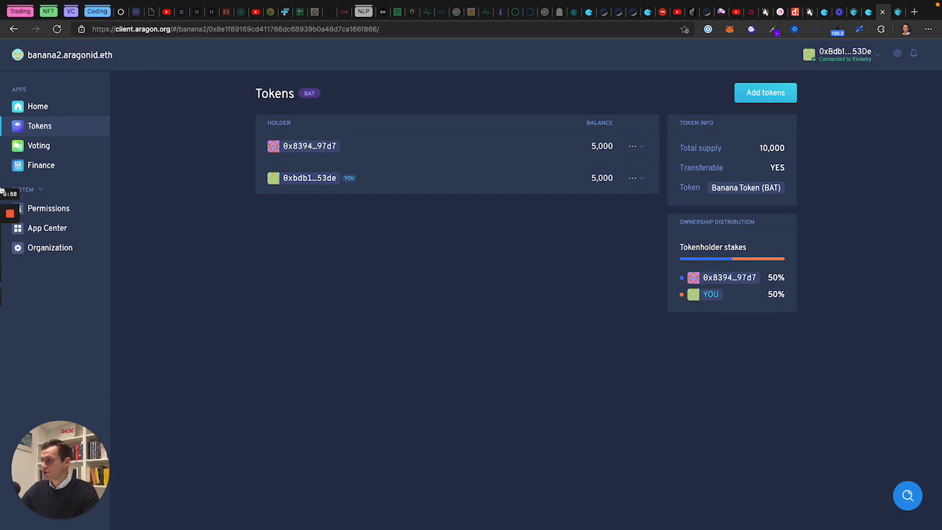
{"action": "left_click", "coordinate": [768, 99]}
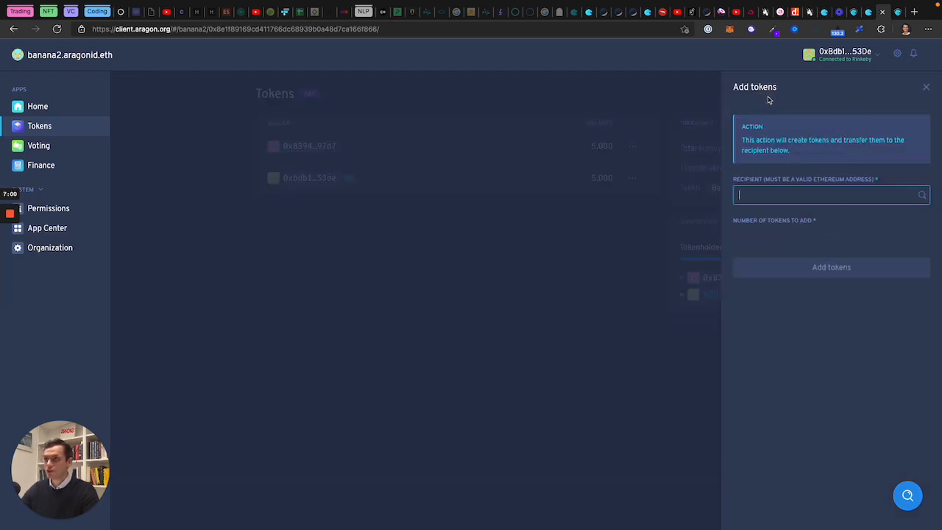
{"action": "left_click", "coordinate": [515, 210]}
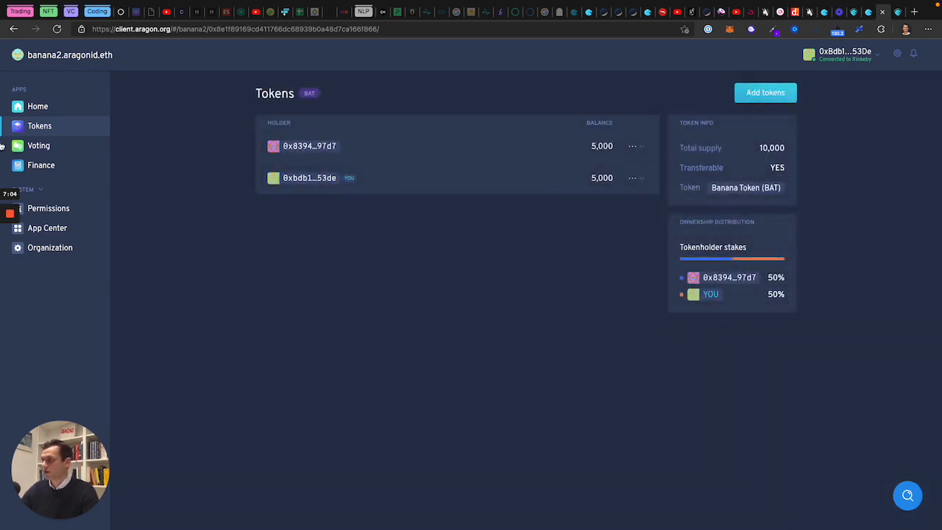
{"action": "left_click", "coordinate": [40, 146]}
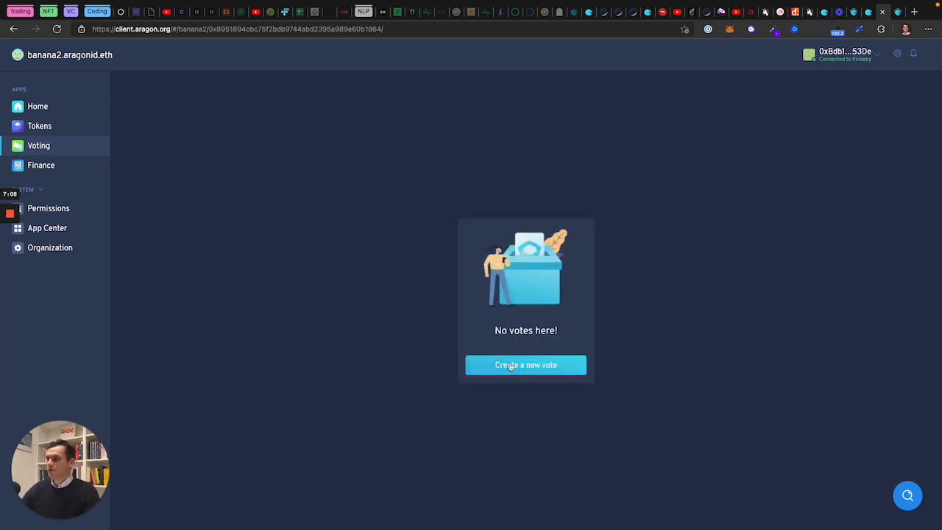
Step: Create a new vote asking 'Should we mint more tokens?' and sign its transaction in MetaMask
{"action": "left_click", "coordinate": [524, 370]}
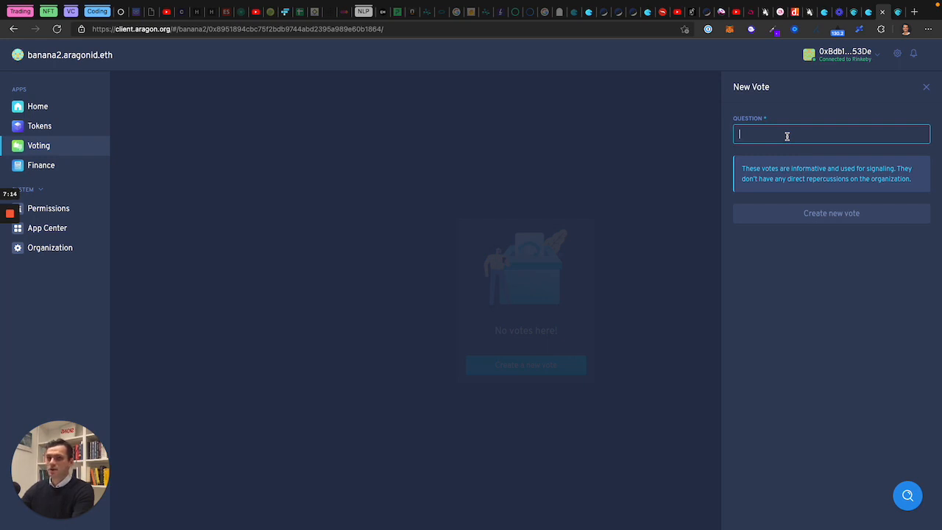
{"action": "type", "text": "Should we inve"}
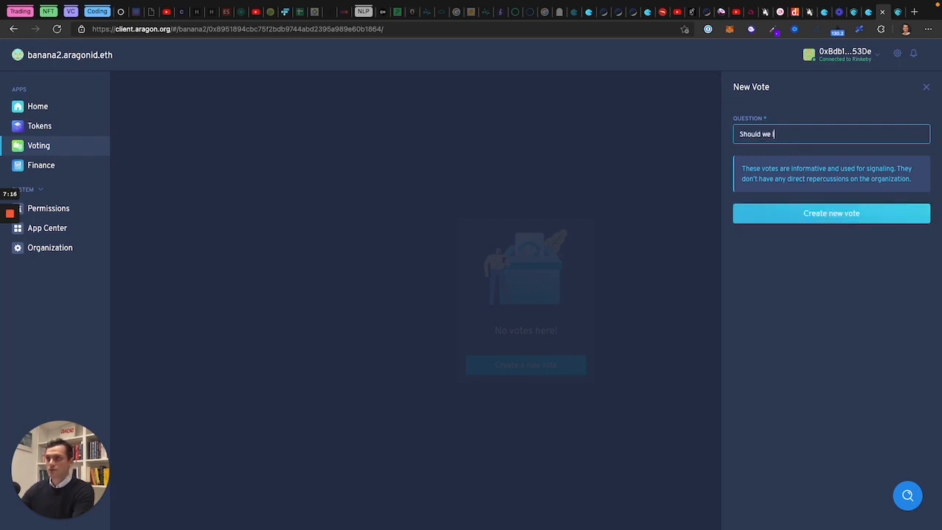
{"action": "key", "text": "BackSpace"}
{"action": "key", "text": "BackSpace"}
{"action": "key", "text": "BackSpace"}
{"action": "key", "text": "BackSpace"}
{"action": "type", "text": "m"}
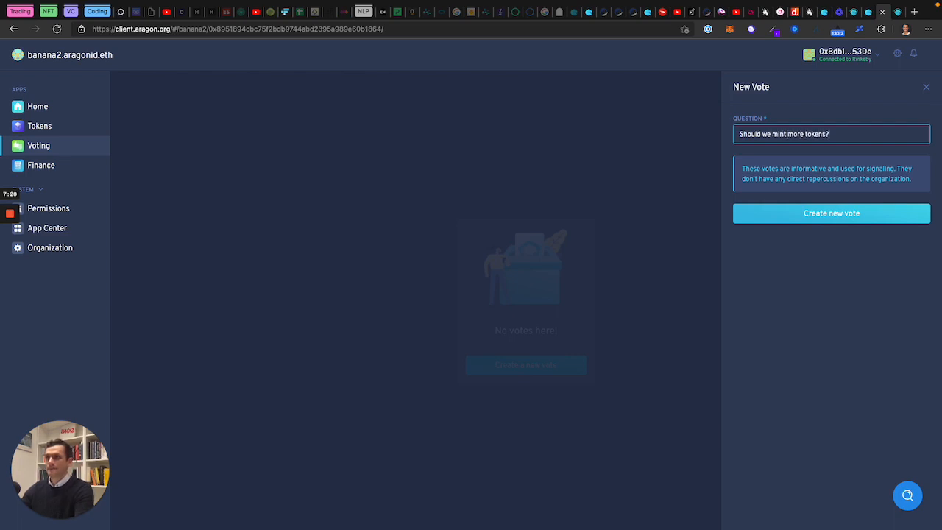
{"action": "left_click", "coordinate": [832, 215]}
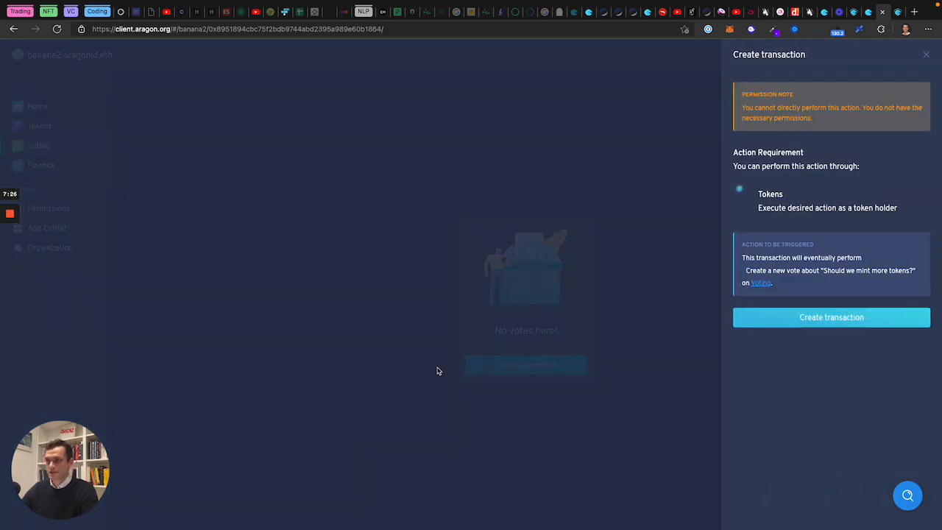
{"action": "left_click", "coordinate": [815, 320]}
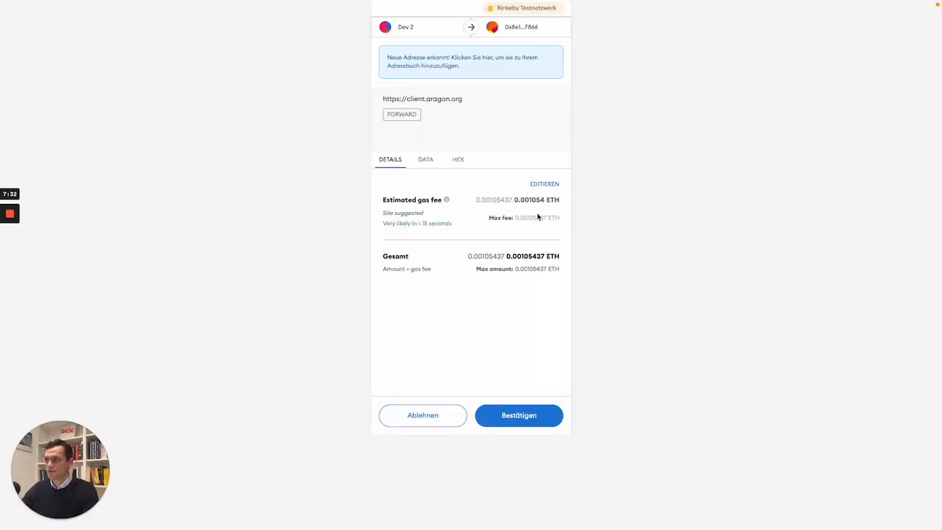
{"action": "left_click", "coordinate": [523, 420]}
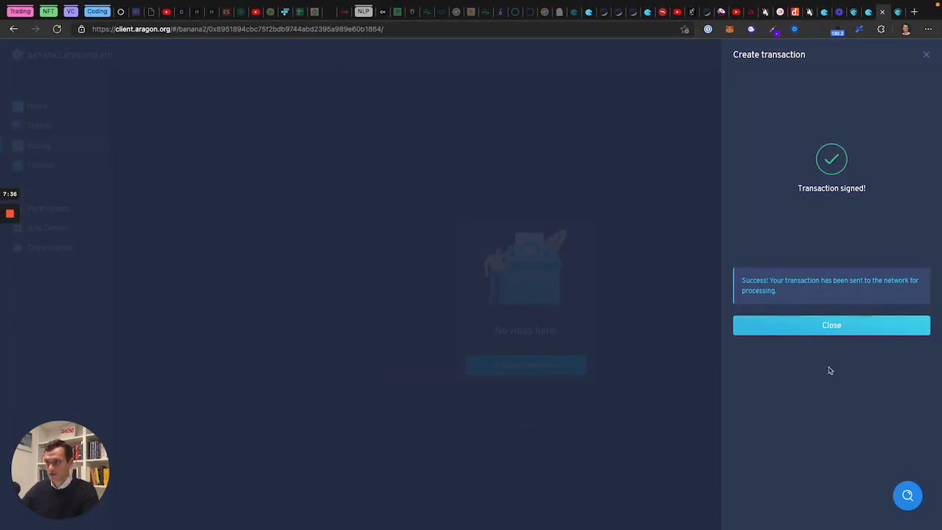
{"action": "left_click", "coordinate": [803, 330]}
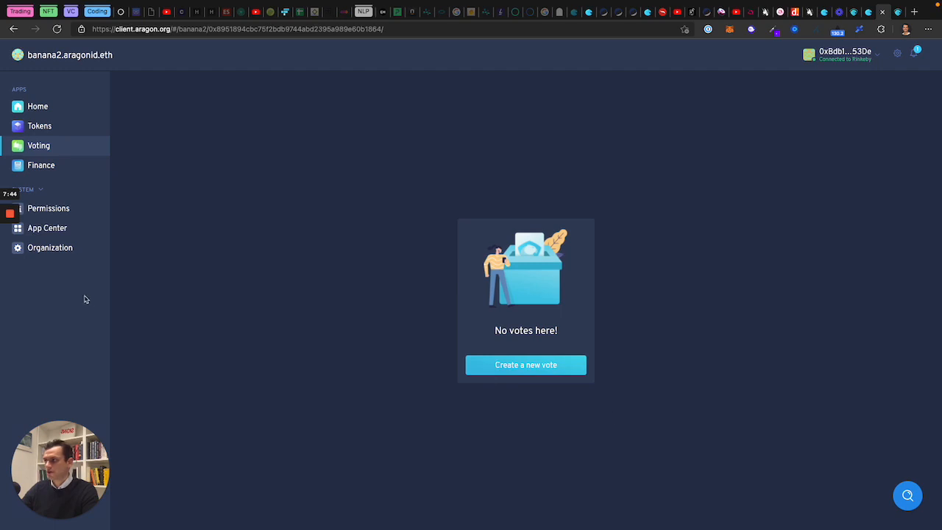
Step: In Finance, explore the New transfer panel's token list (ETH) and Withdrawal form, then close it
{"action": "left_click", "coordinate": [44, 165]}
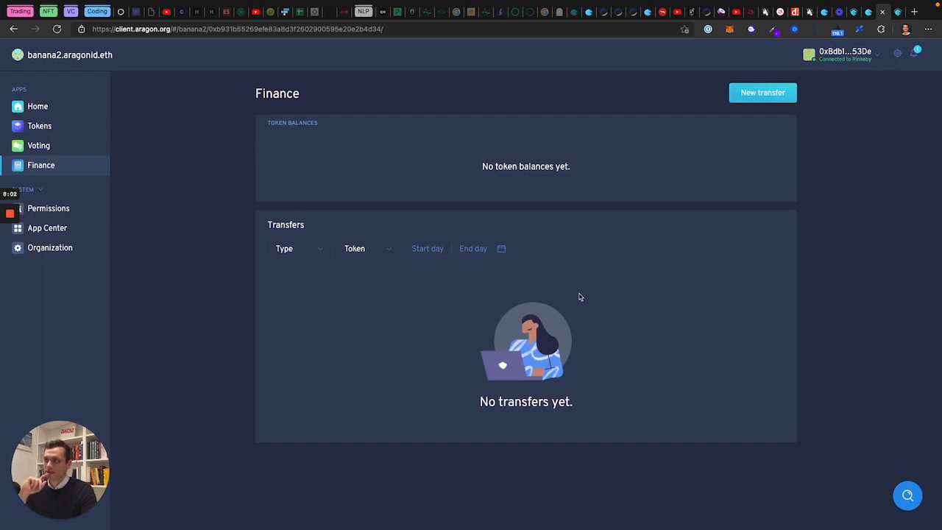
{"action": "left_click", "coordinate": [756, 101]}
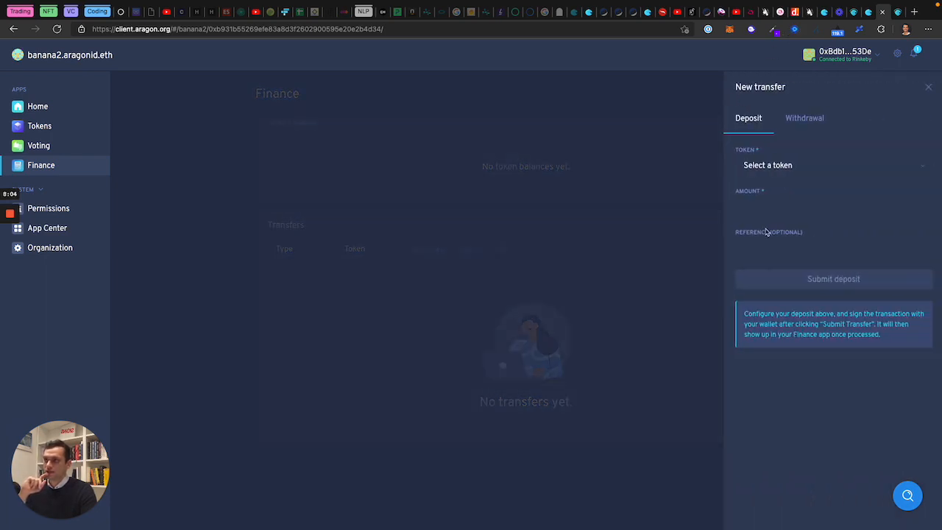
{"action": "left_click", "coordinate": [793, 176]}
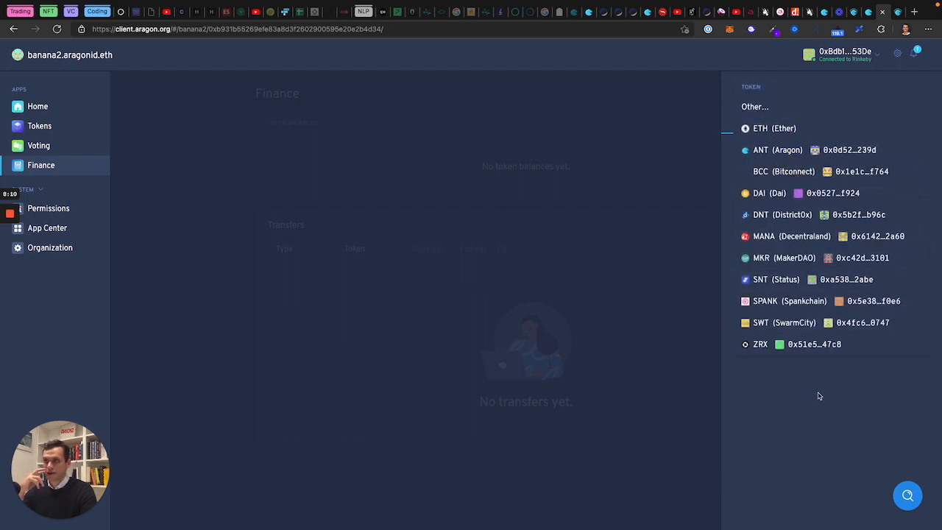
{"action": "left_click", "coordinate": [798, 441]}
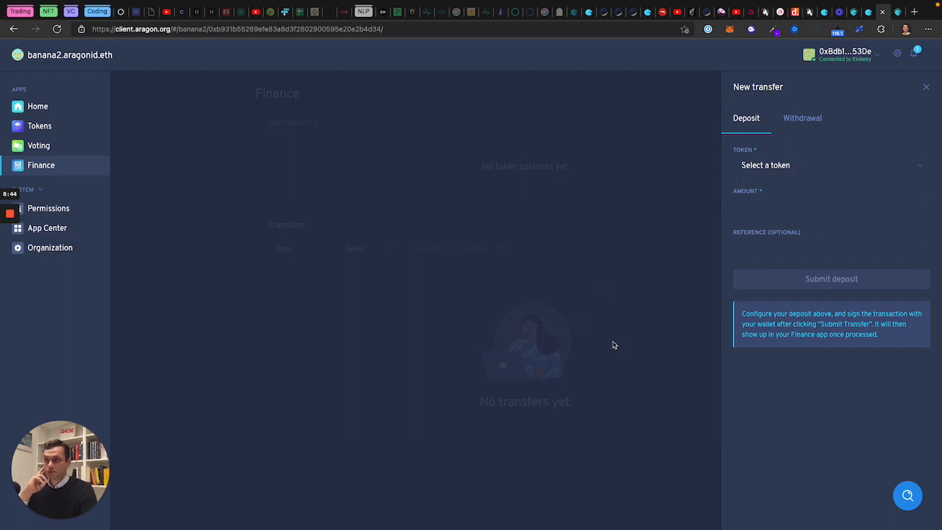
{"action": "left_click", "coordinate": [784, 166]}
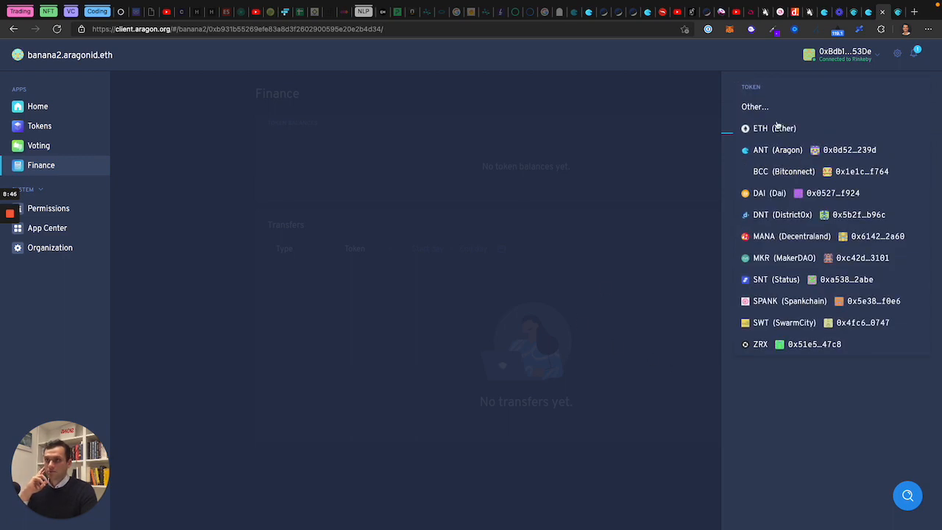
{"action": "left_click", "coordinate": [778, 127]}
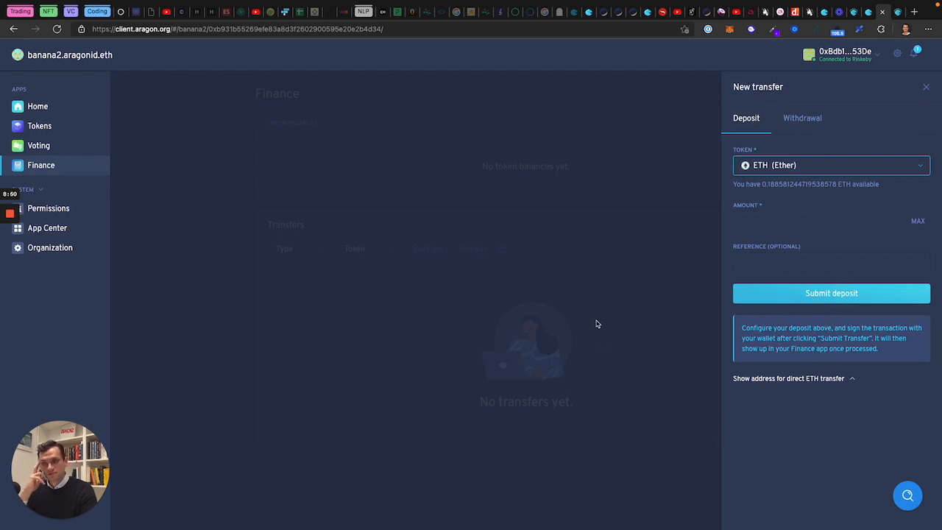
{"action": "left_click", "coordinate": [801, 127]}
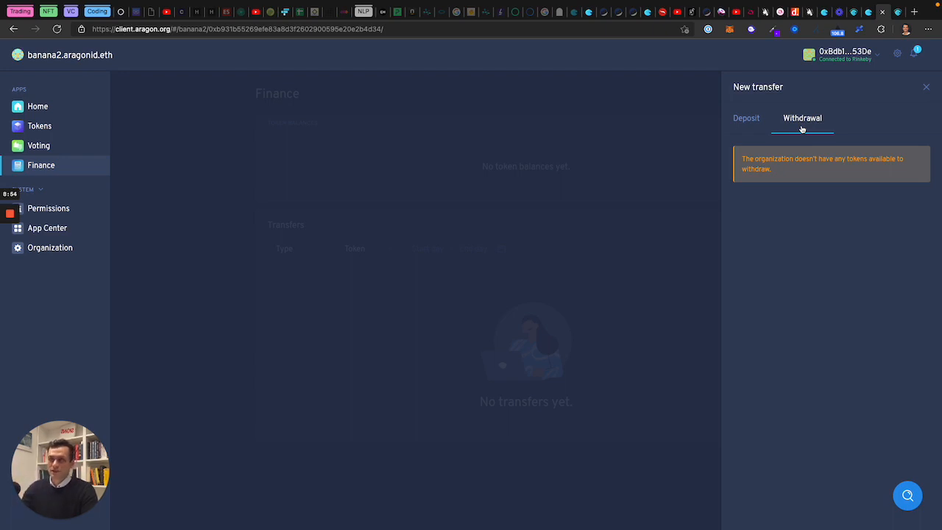
{"action": "left_click", "coordinate": [528, 336]}
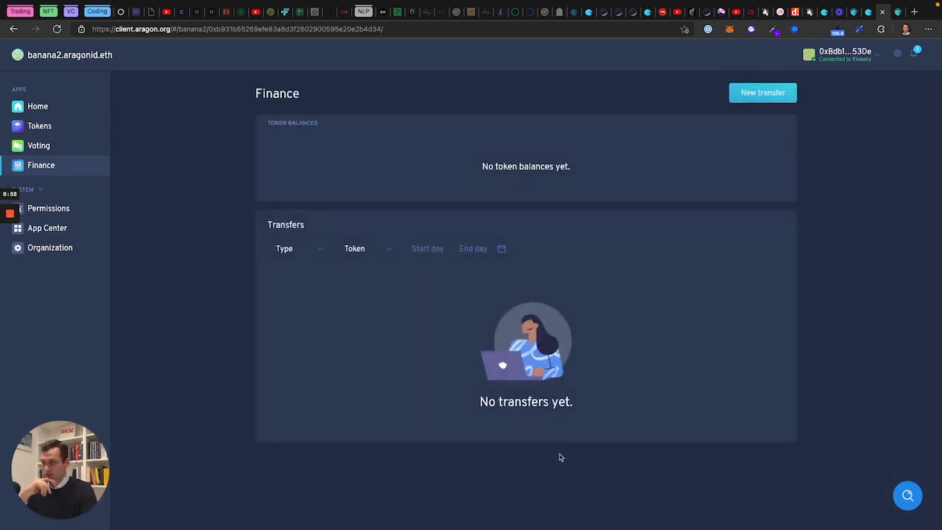
Step: Vote Yes on vote #0 'Should we mint more tokens?', confirm in MetaMask, and go back
{"action": "left_click", "coordinate": [46, 145]}
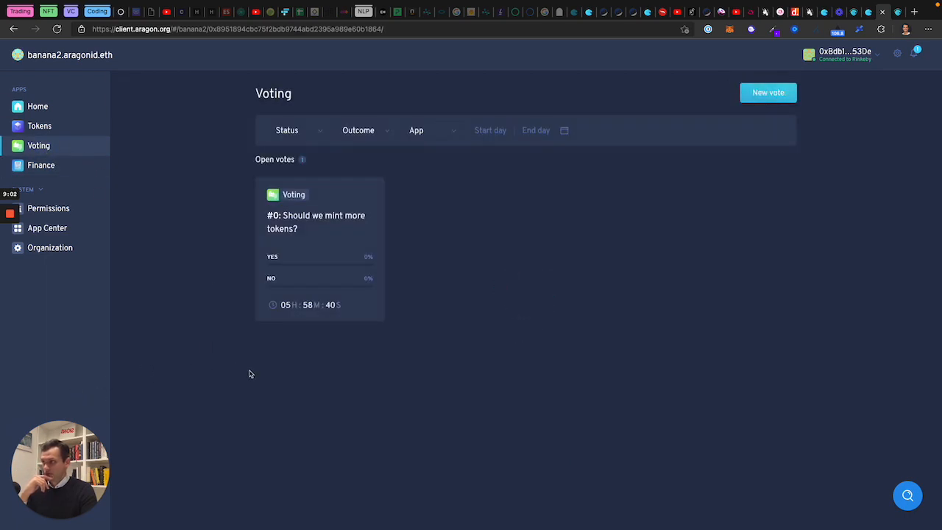
{"action": "left_click", "coordinate": [317, 231]}
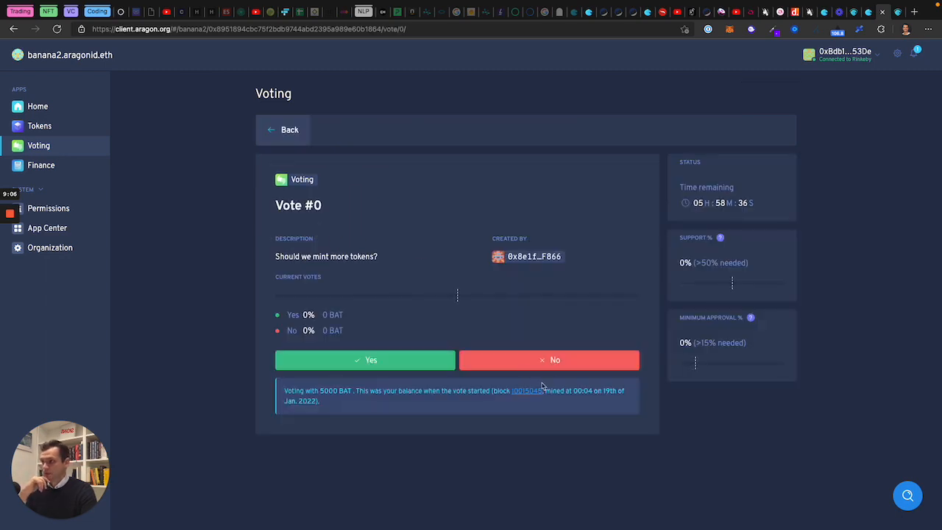
{"action": "left_click", "coordinate": [376, 362]}
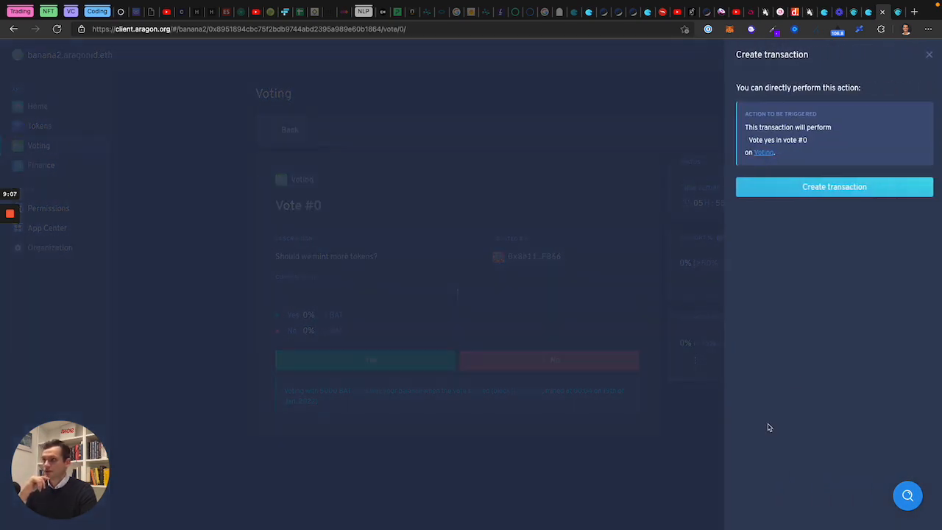
{"action": "left_click", "coordinate": [832, 185]}
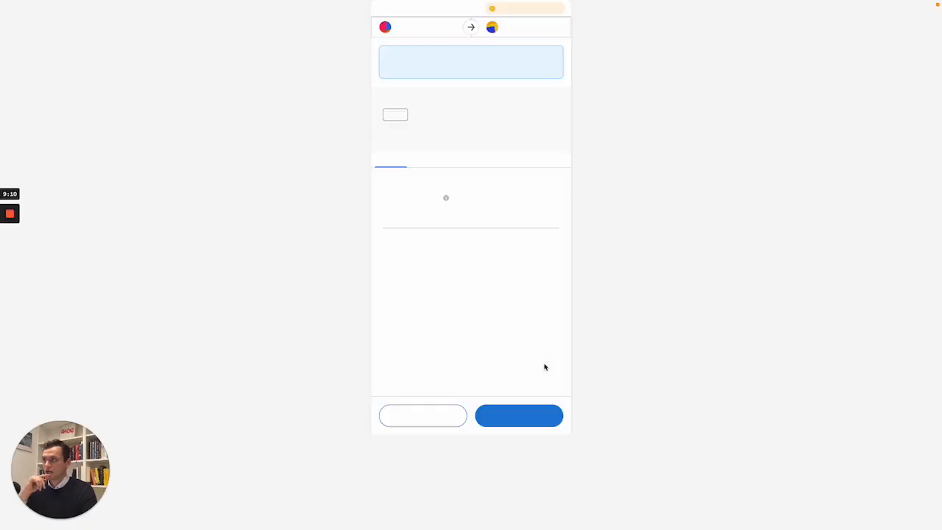
{"action": "left_click", "coordinate": [519, 416]}
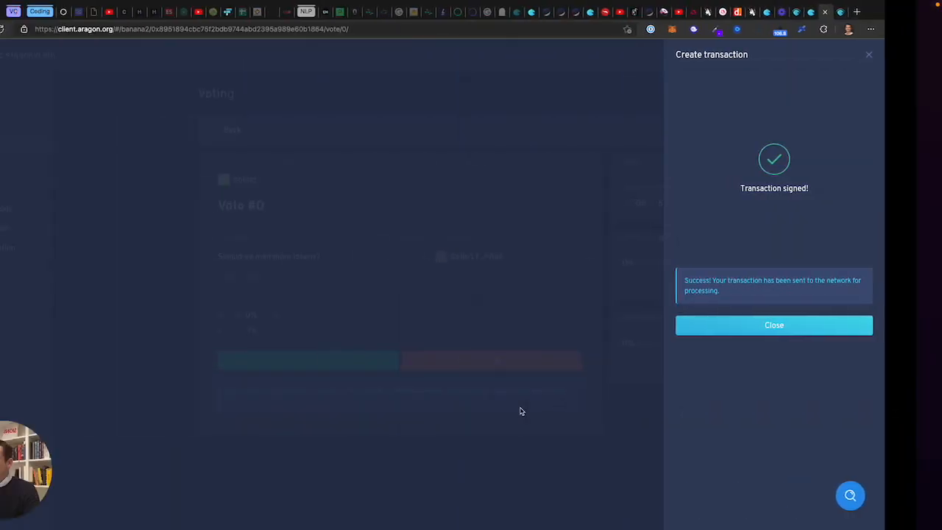
{"action": "left_click", "coordinate": [816, 329]}
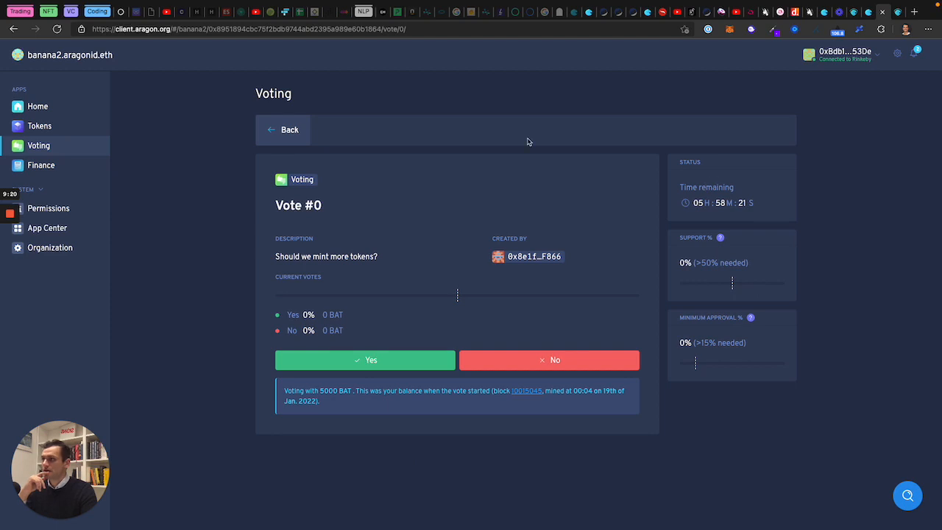
{"action": "left_click", "coordinate": [273, 143]}
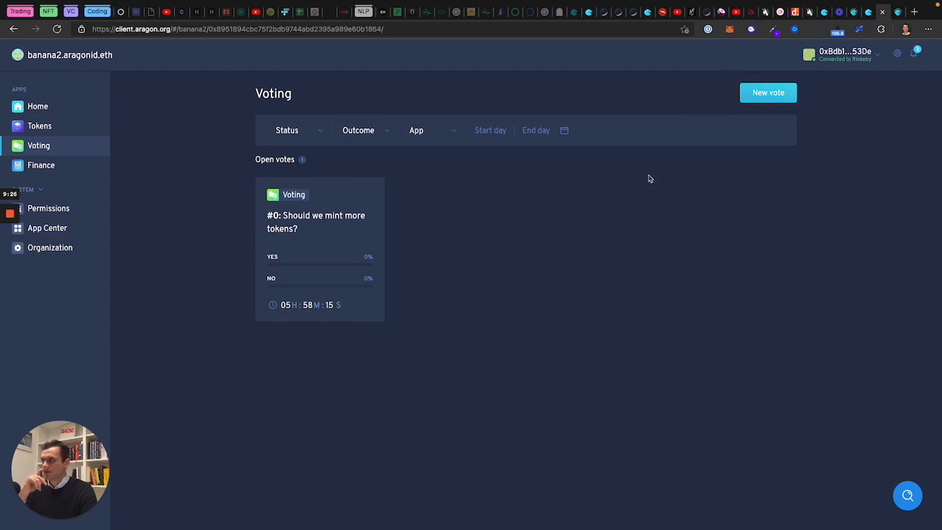
Step: Switch MetaMask to the second (Dev) account and open the details of vote #0
{"action": "left_click", "coordinate": [729, 29]}
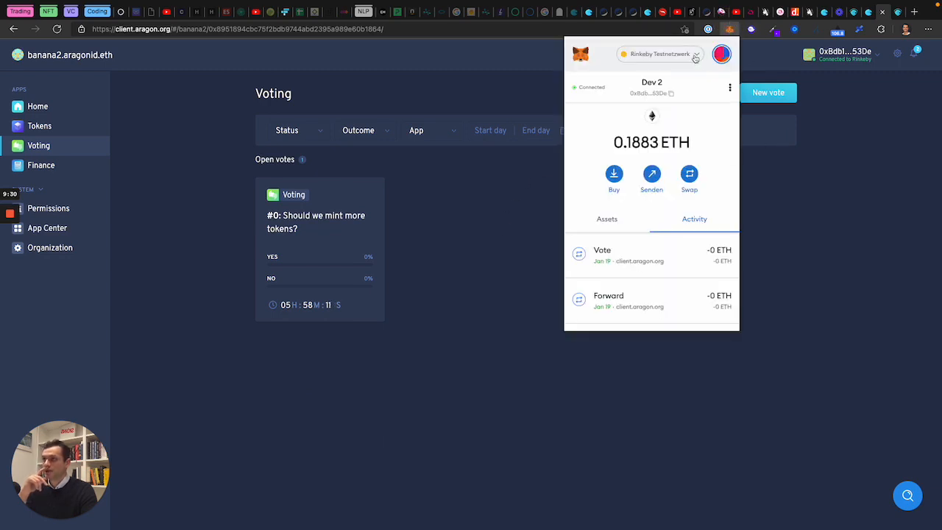
{"action": "left_click", "coordinate": [721, 54]}
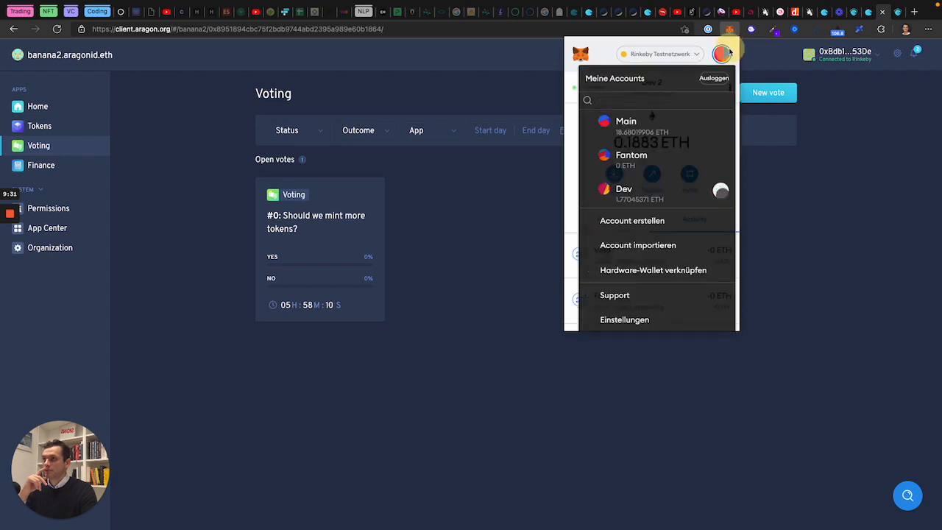
{"action": "scroll", "coordinate": [667, 162], "scroll_direction": "down", "scroll_amount": 2}
{"action": "left_click", "coordinate": [667, 161]}
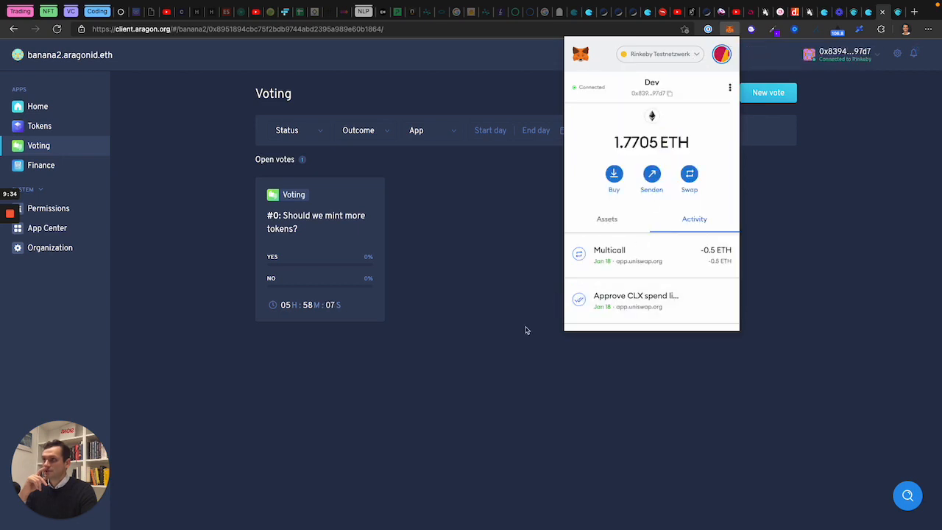
{"action": "left_click", "coordinate": [525, 328]}
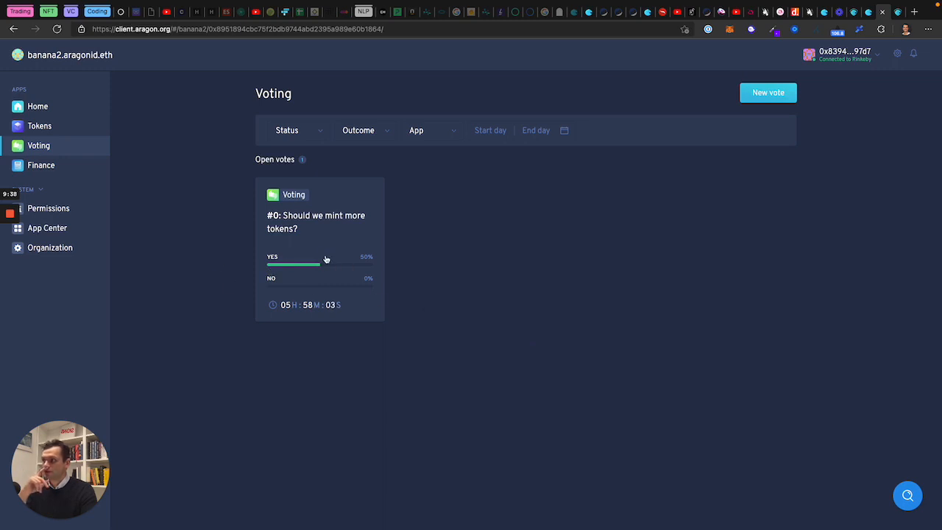
{"action": "left_click", "coordinate": [326, 259]}
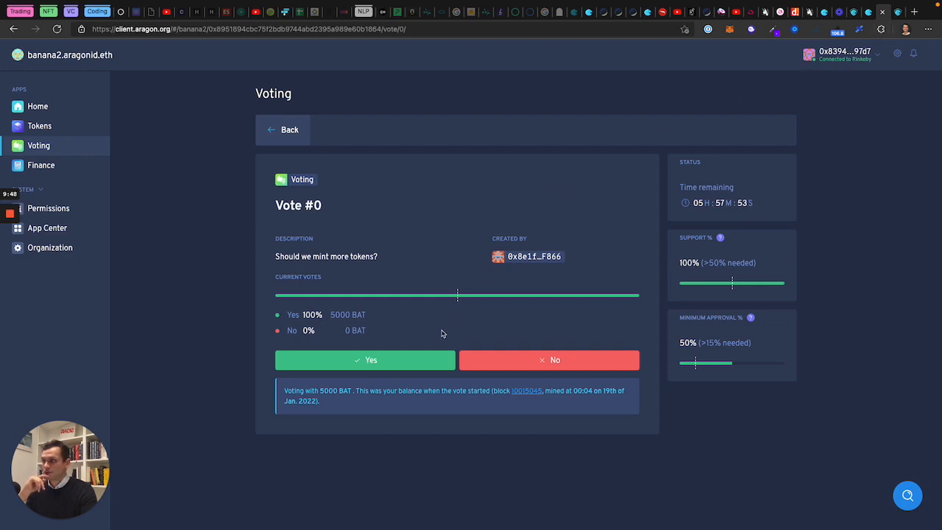
Step: Vote Yes on vote #0 from the Dev account, confirm in MetaMask, and return to Voting
{"action": "left_click", "coordinate": [385, 361]}
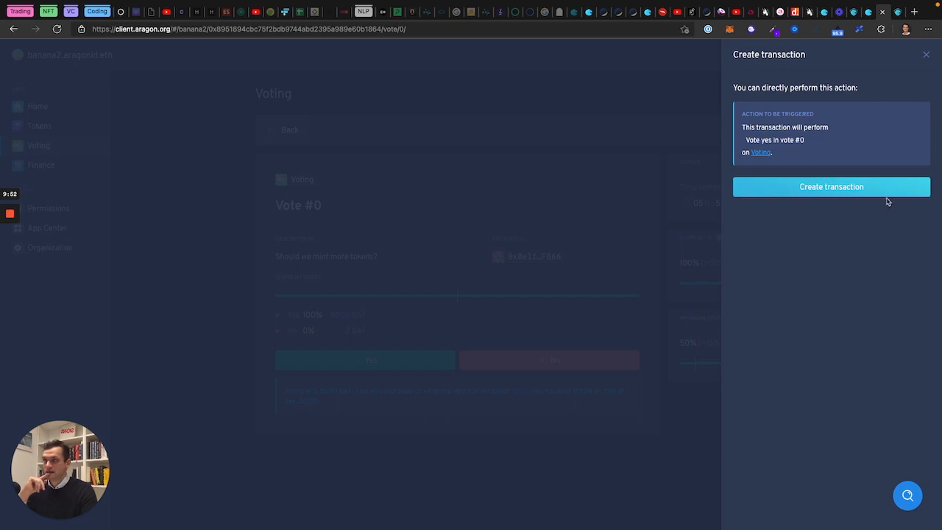
{"action": "left_click", "coordinate": [831, 188]}
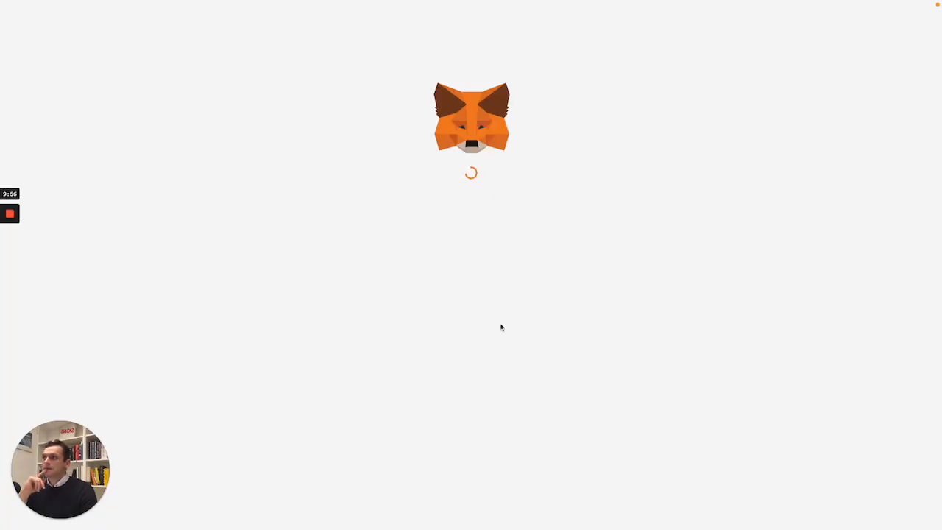
{"action": "left_click", "coordinate": [521, 409]}
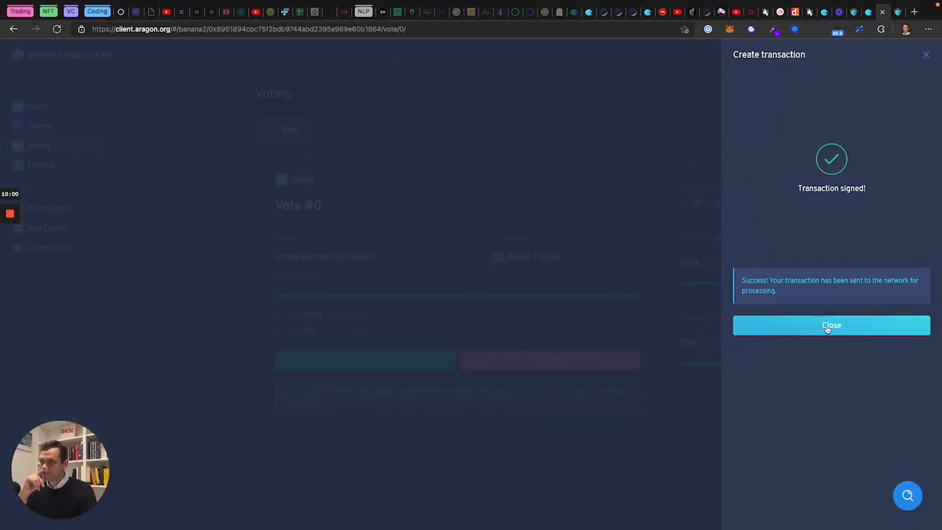
{"action": "left_click", "coordinate": [827, 326]}
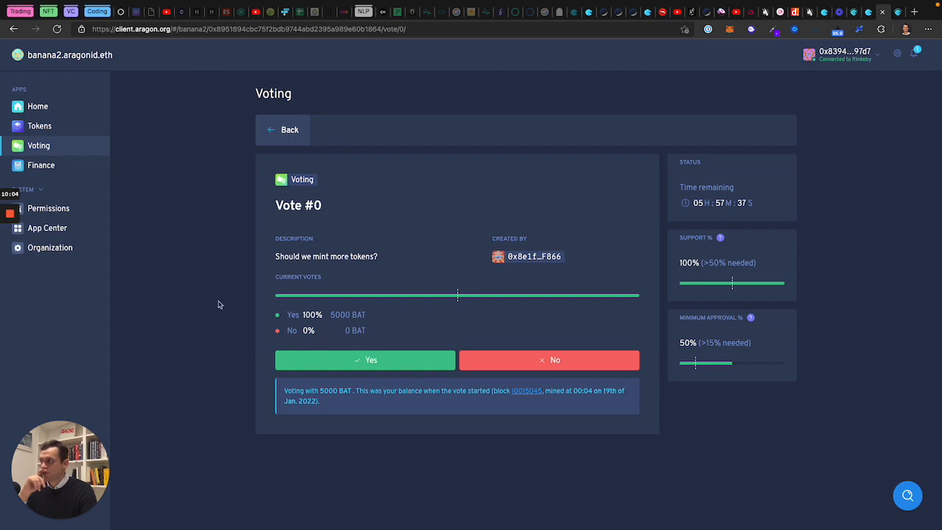
{"action": "left_click", "coordinate": [40, 146]}
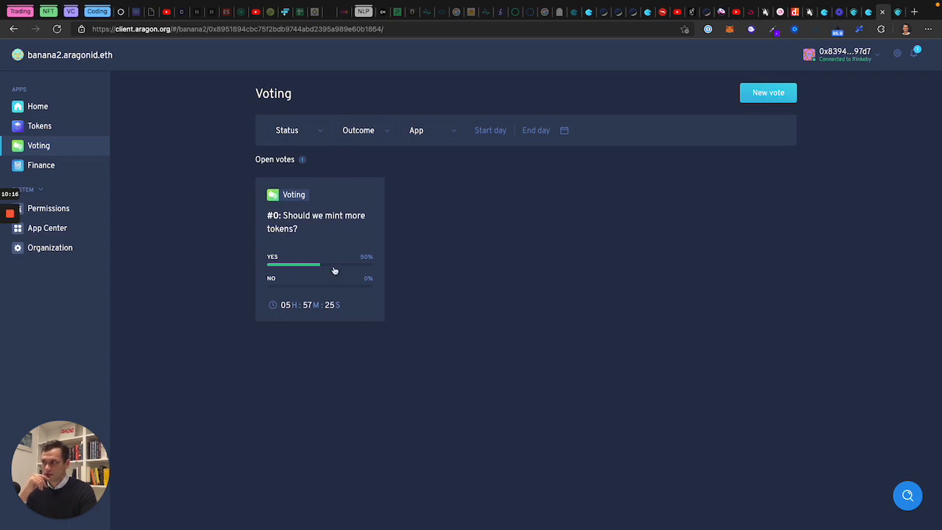
Step: Confirm closed vote #0 passed, then view the Tokens app with two 5,000 BAT holders
{"action": "left_click", "coordinate": [49, 159]}
{"action": "left_click", "coordinate": [47, 147]}
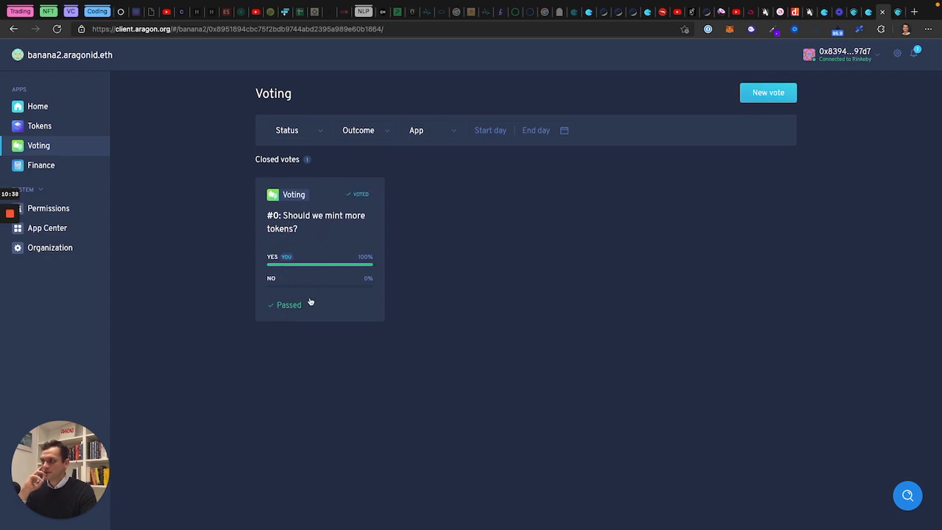
{"action": "left_click", "coordinate": [307, 234]}
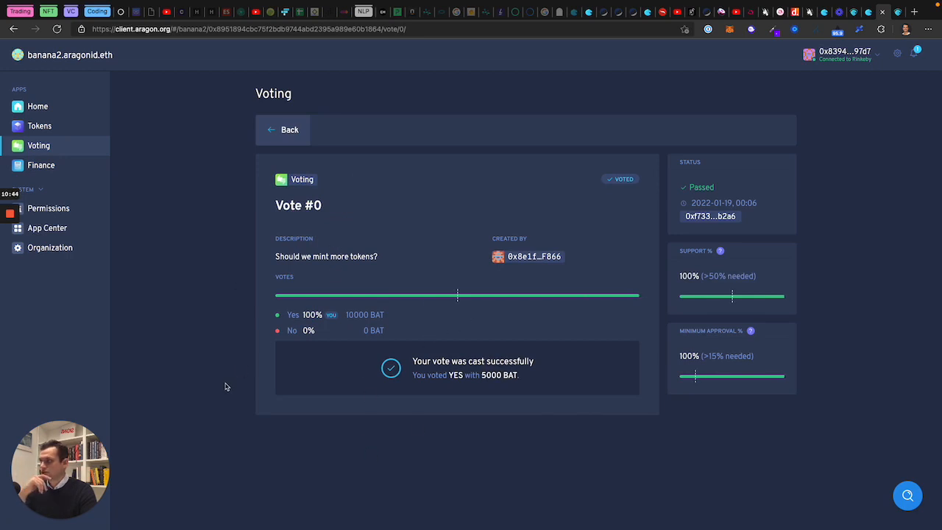
{"action": "left_click", "coordinate": [38, 125]}
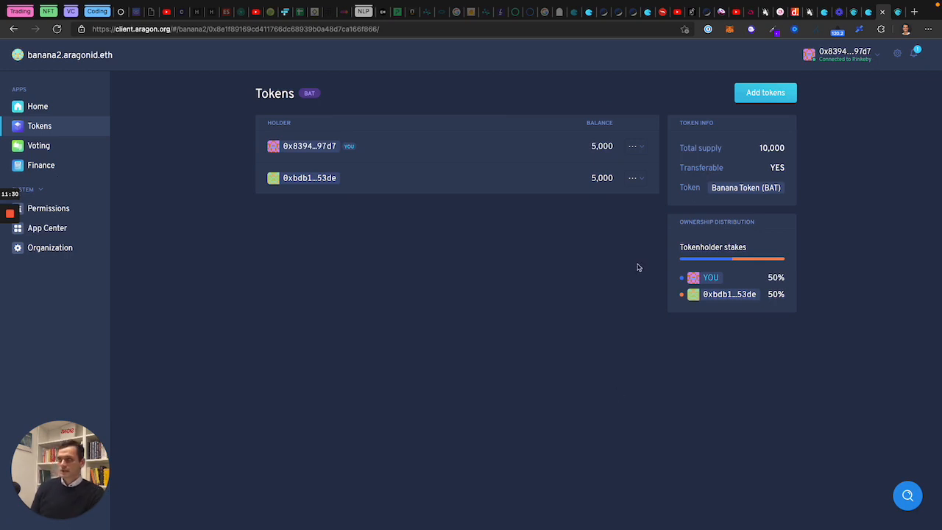
Step: Load app.uniswap.org in a new tab and show the Pool overview with the CLX / ETH position
{"action": "key", "text": "ctrl+t"}
{"action": "type", "text": "app."}
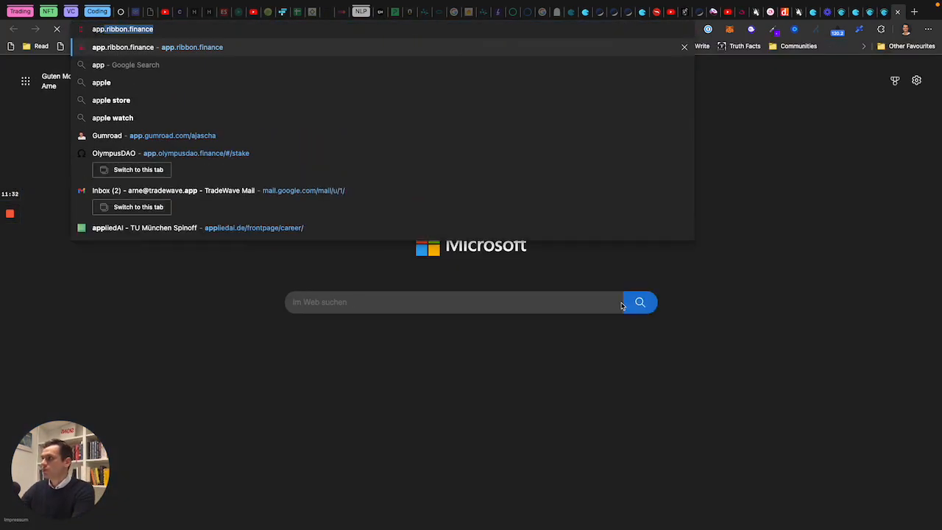
{"action": "type", "text": "uni"}
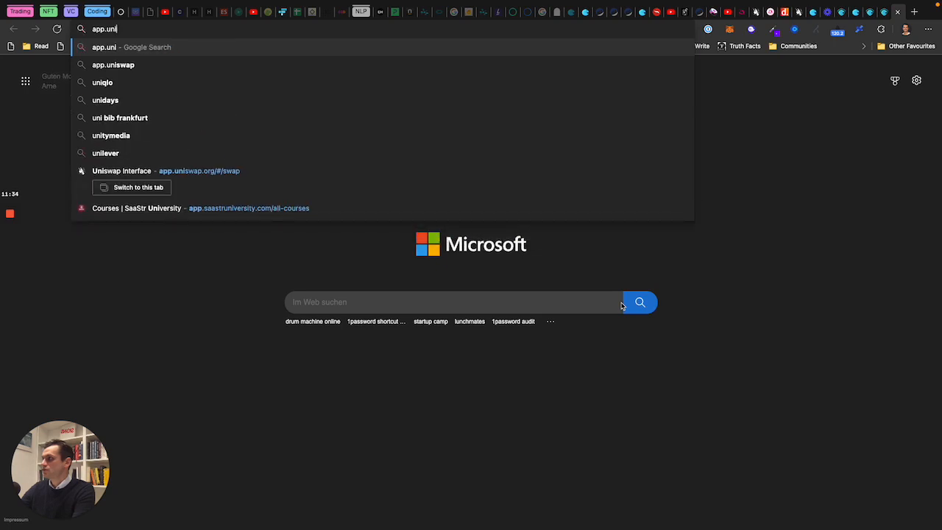
{"action": "key", "text": "Down"}
{"action": "key", "text": "Down"}
{"action": "key", "text": "Down"}
{"action": "key", "text": "Down"}
{"action": "key", "text": "Down"}
{"action": "key", "text": "Down"}
{"action": "key", "text": "Down"}
{"action": "key", "text": "BackSpace"}
{"action": "key", "text": "BackSpace"}
{"action": "key", "text": "BackSpace"}
{"action": "key", "text": "BackSpace"}
{"action": "key", "text": "BackSpace"}
{"action": "key", "text": "BackSpace"}
{"action": "key", "text": "BackSpace"}
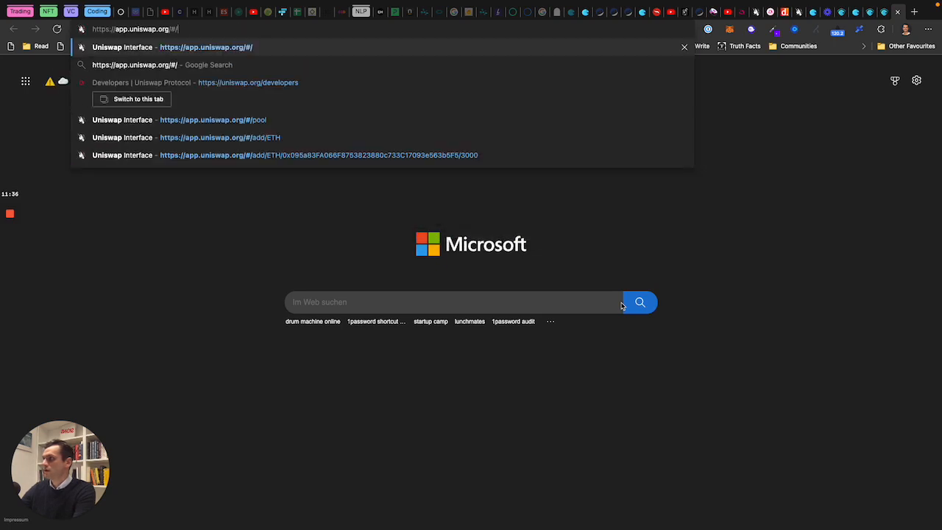
{"action": "key", "text": "Return"}
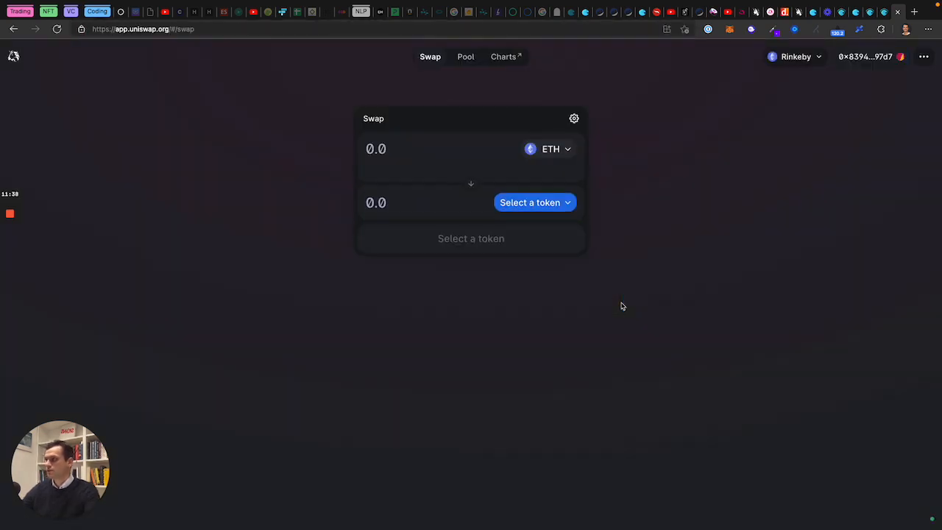
{"action": "left_click", "coordinate": [465, 59]}
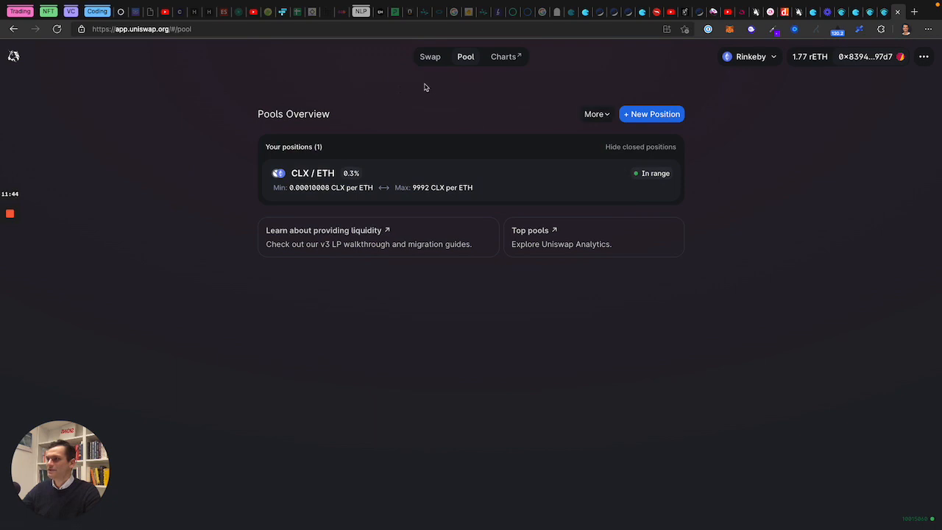
Step: Start a new pool via More > Create a pool, then close the extra Aragon tab and return to banana2
{"action": "left_click", "coordinate": [590, 104]}
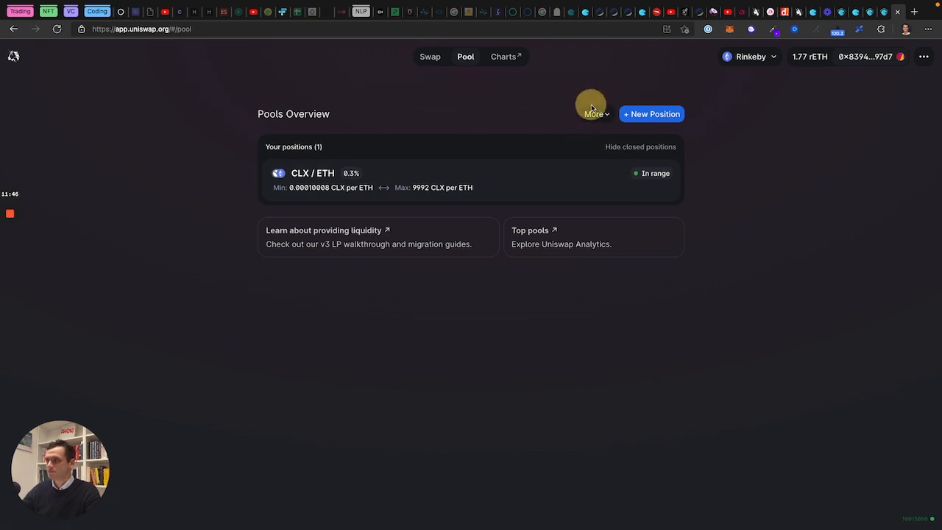
{"action": "left_click", "coordinate": [598, 113]}
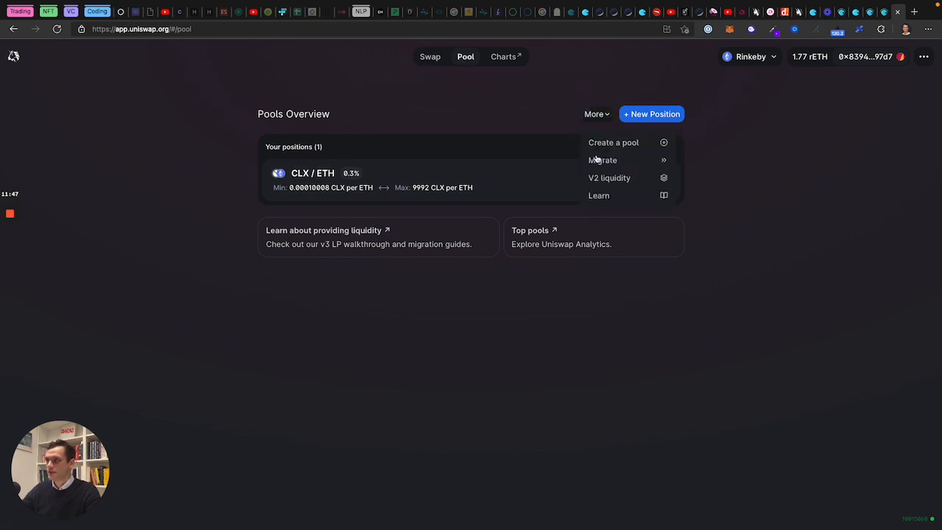
{"action": "left_click", "coordinate": [634, 145]}
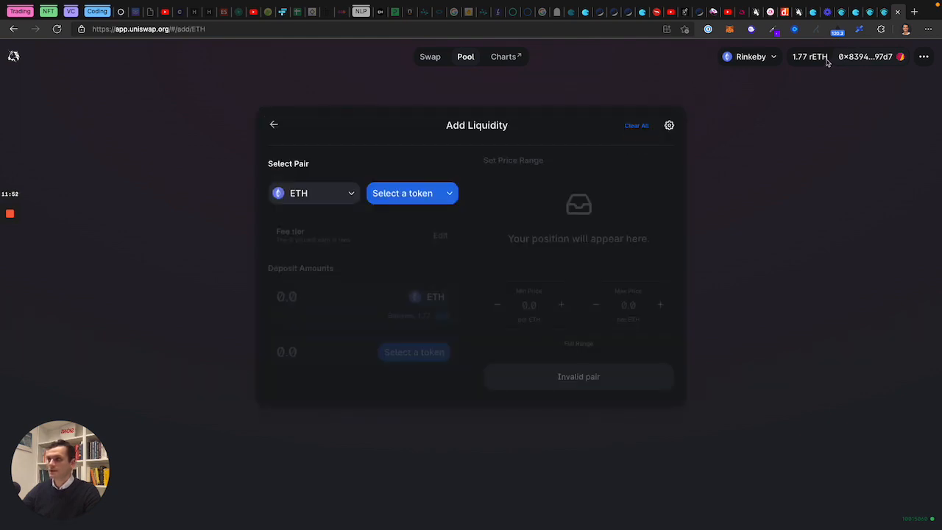
{"action": "left_click", "coordinate": [883, 14]}
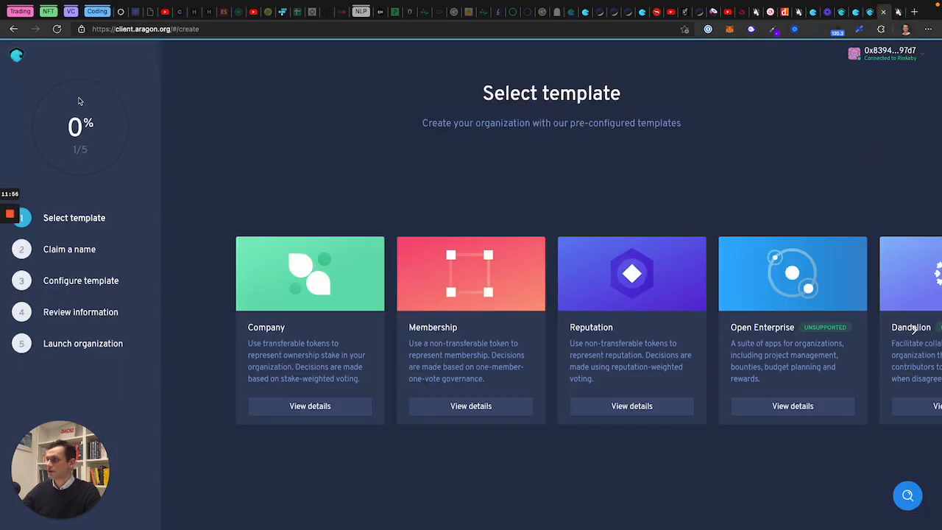
{"action": "key", "text": "super+w"}
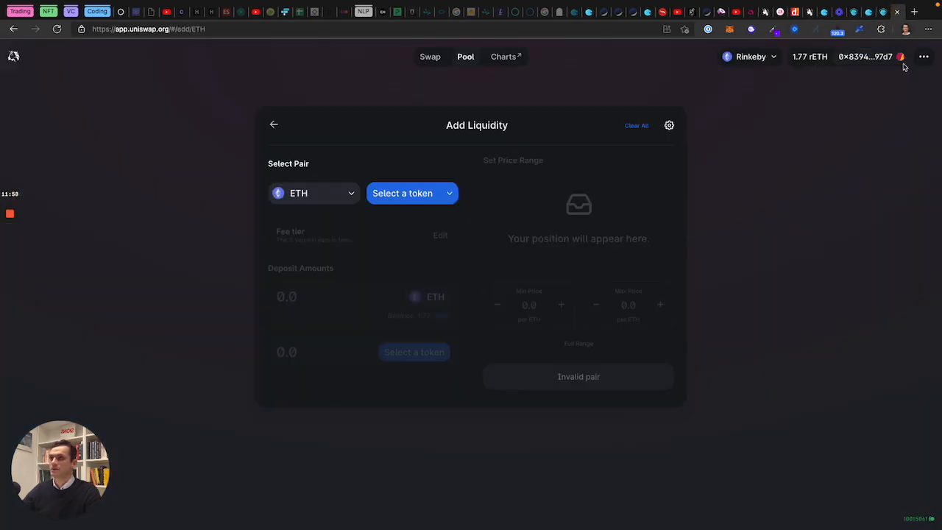
{"action": "left_click", "coordinate": [884, 11]}
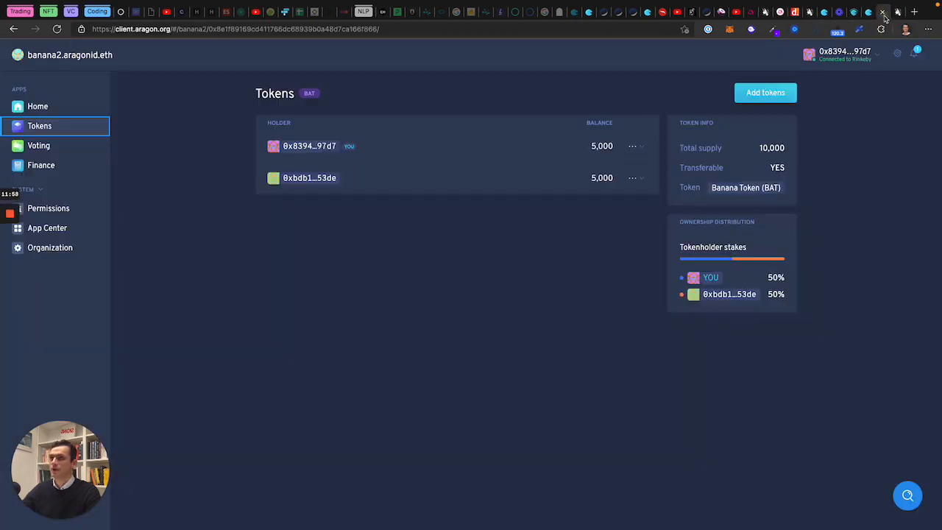
Step: Copy the BAT token's contract address from the Aragon Tokens page
{"action": "left_click", "coordinate": [747, 187]}
{"action": "left_click", "coordinate": [840, 186]}
{"action": "left_click", "coordinate": [870, 131]}
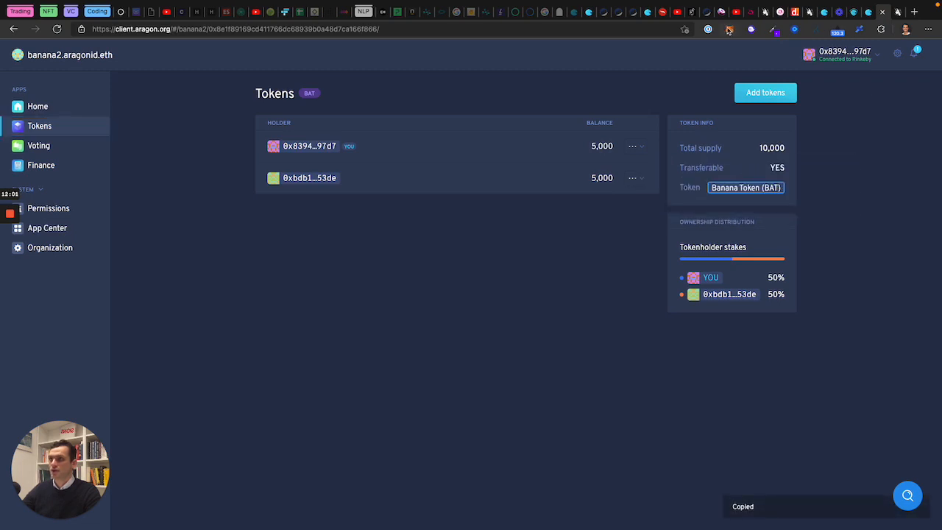
Step: Import BAT into MetaMask as a custom token by its pasted address, showing 5000 BAT
{"action": "left_click", "coordinate": [729, 28]}
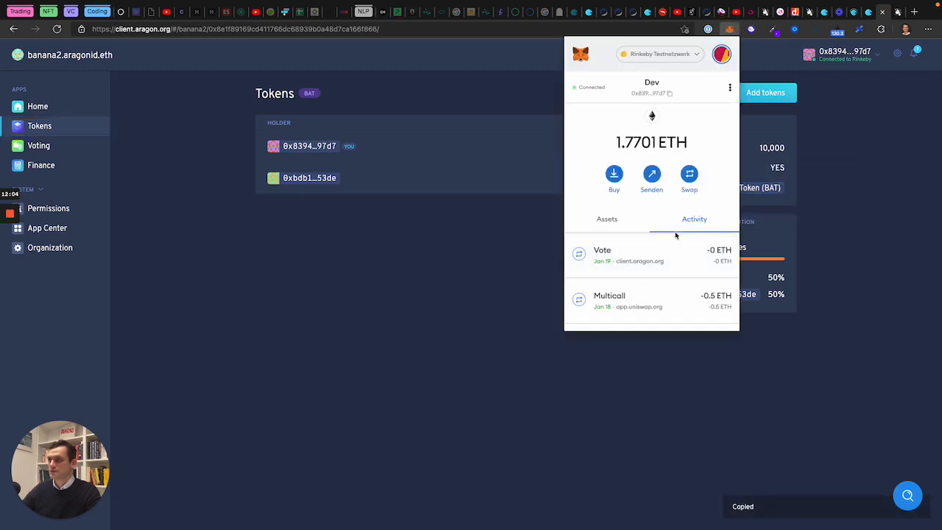
{"action": "left_click", "coordinate": [624, 217]}
{"action": "scroll", "coordinate": [671, 268], "scroll_direction": "down", "scroll_amount": 2}
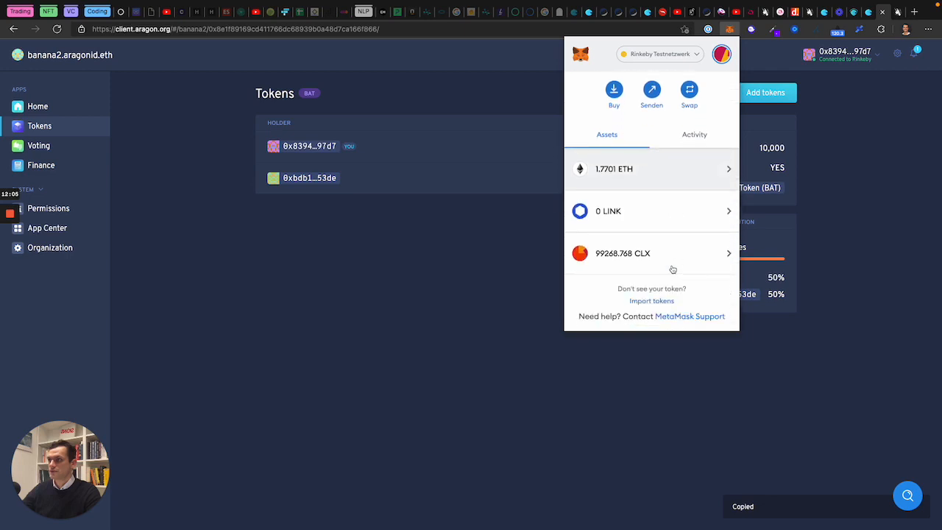
{"action": "left_click", "coordinate": [651, 300]}
{"action": "key", "text": "ctrl+v"}
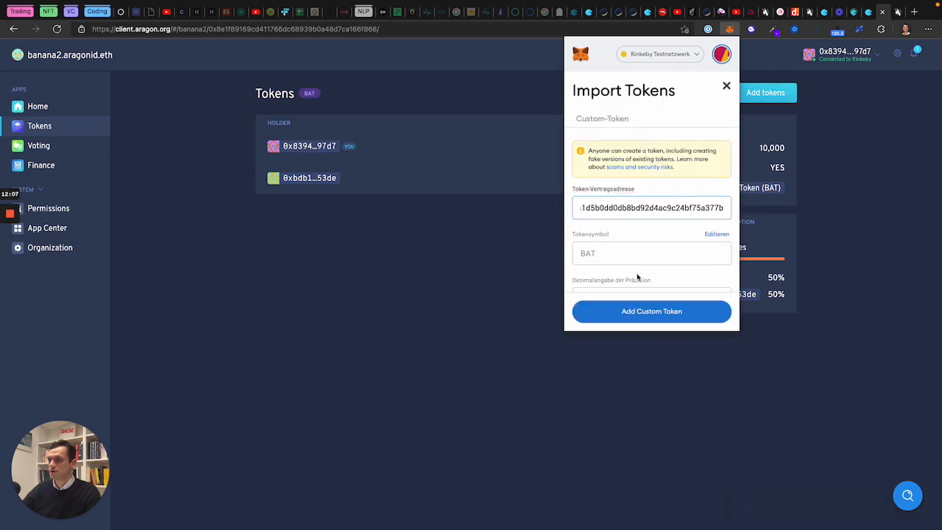
{"action": "scroll", "coordinate": [626, 259], "scroll_direction": "down", "scroll_amount": 1}
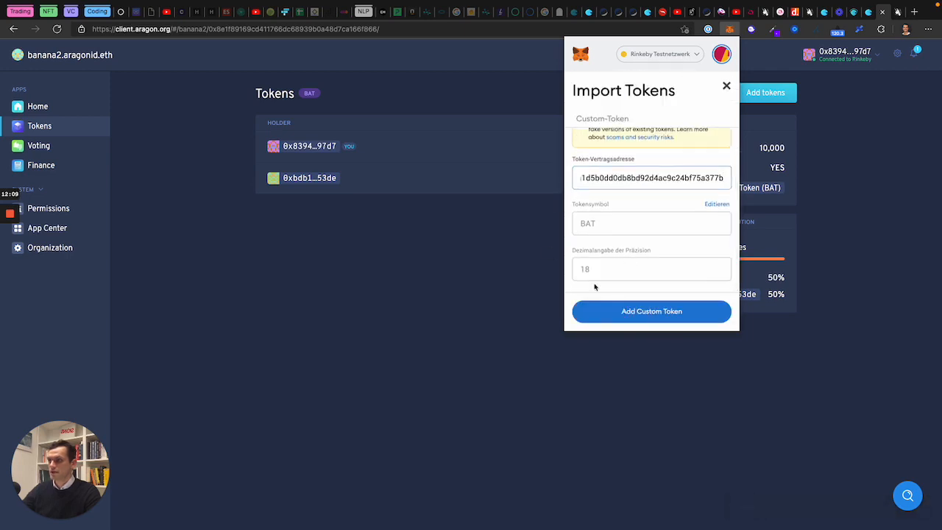
{"action": "scroll", "coordinate": [622, 180], "scroll_direction": "up", "scroll_amount": 1}
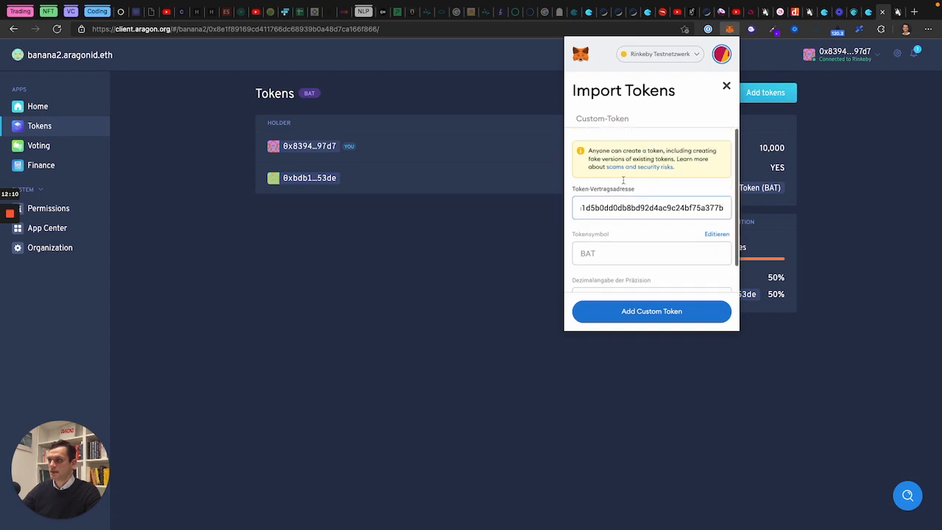
{"action": "left_click", "coordinate": [655, 316]}
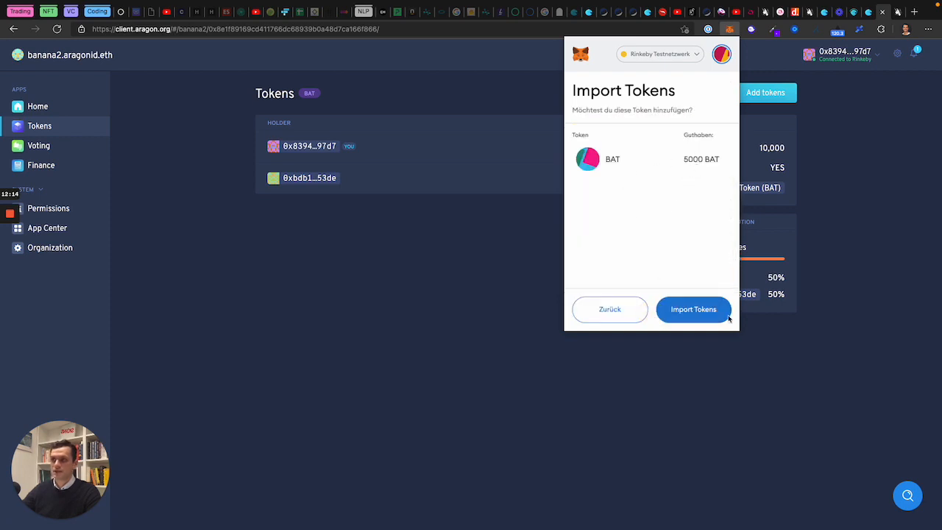
{"action": "left_click", "coordinate": [703, 317]}
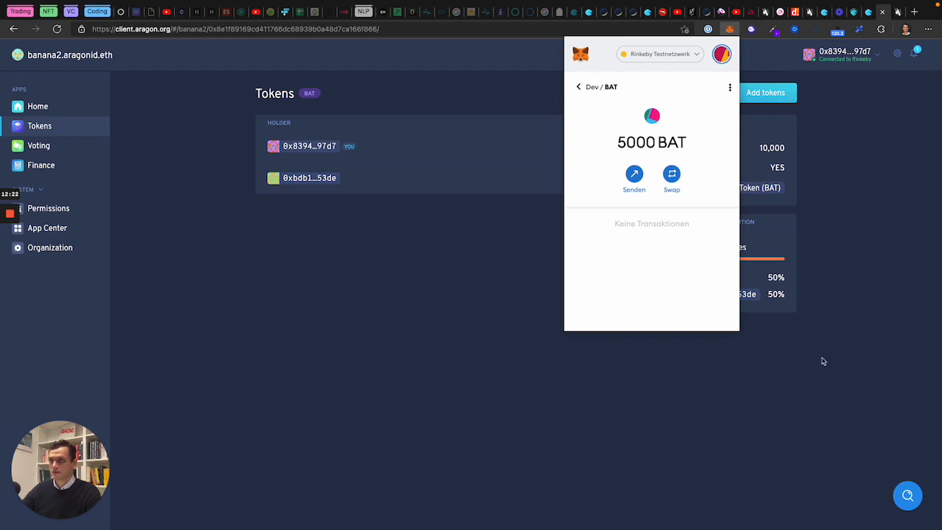
{"action": "left_click", "coordinate": [863, 342]}
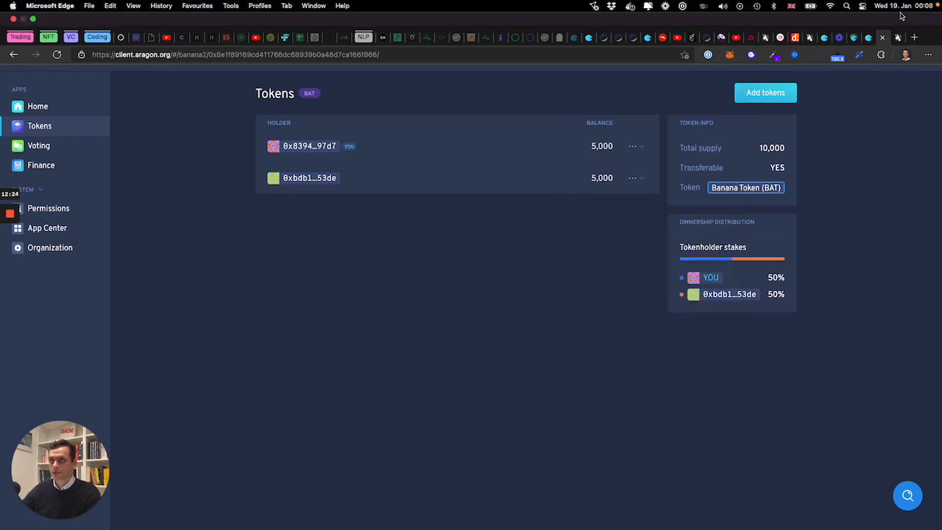
{"action": "left_click", "coordinate": [896, 40]}
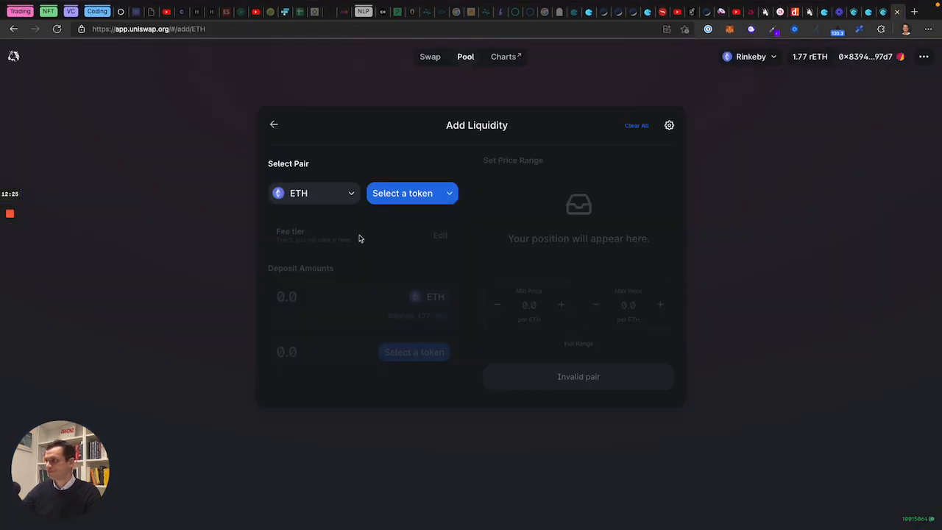
Step: Select Banana Token (BAT) as Uniswap's second token by pasting its contract address and importing it
{"action": "left_click", "coordinate": [390, 203]}
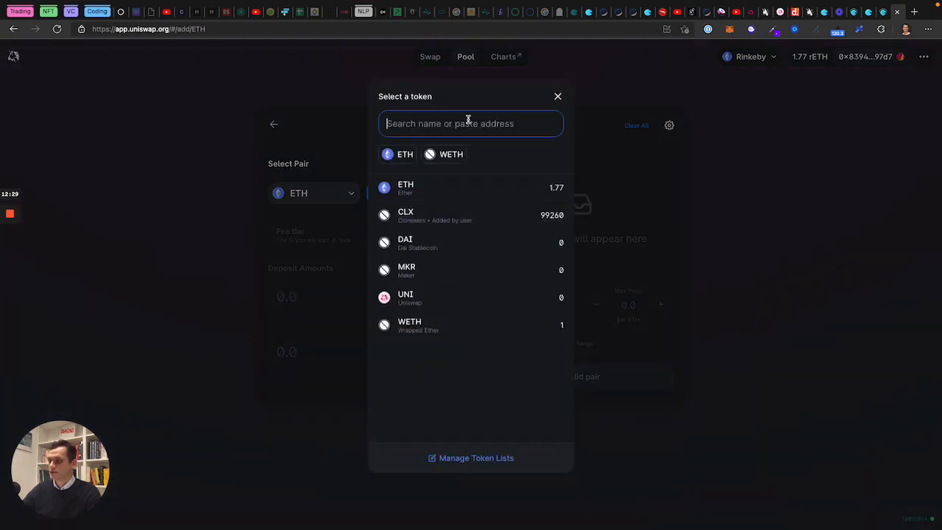
{"action": "key", "text": "super+v"}
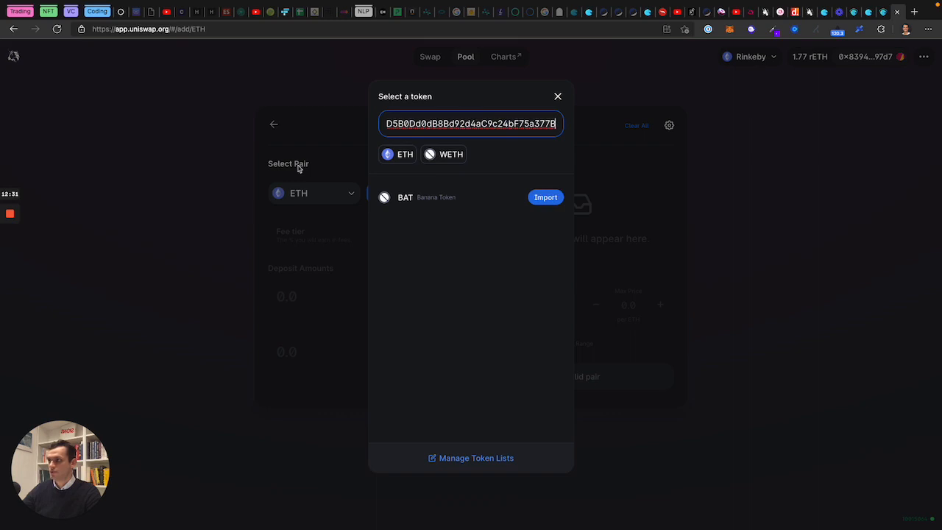
{"action": "left_click", "coordinate": [436, 124]}
{"action": "key", "text": "super+Left"}
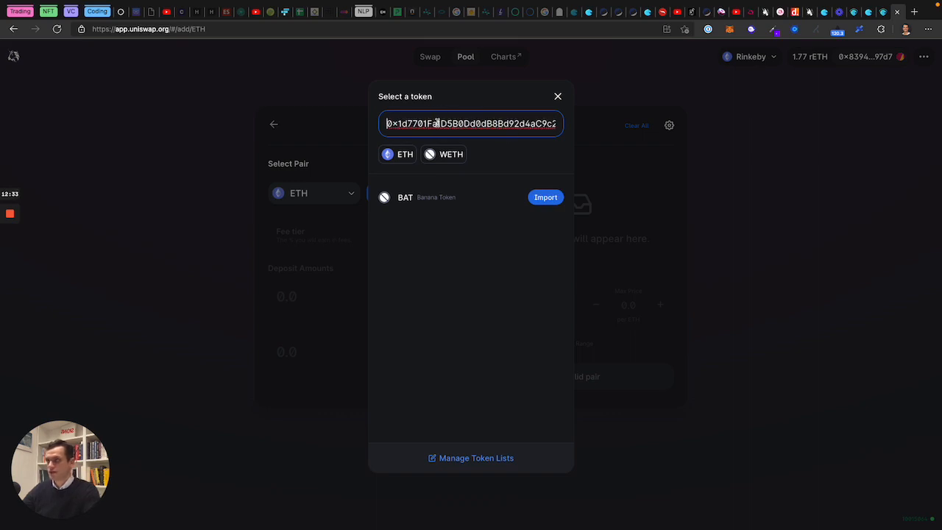
{"action": "key", "text": "ctrl+shift+Tab"}
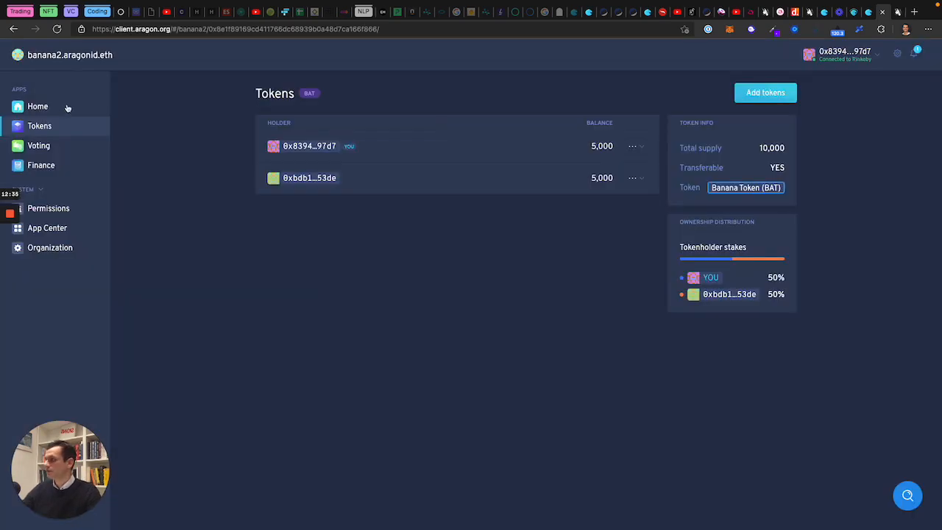
{"action": "left_click", "coordinate": [897, 13]}
{"action": "left_click", "coordinate": [552, 198]}
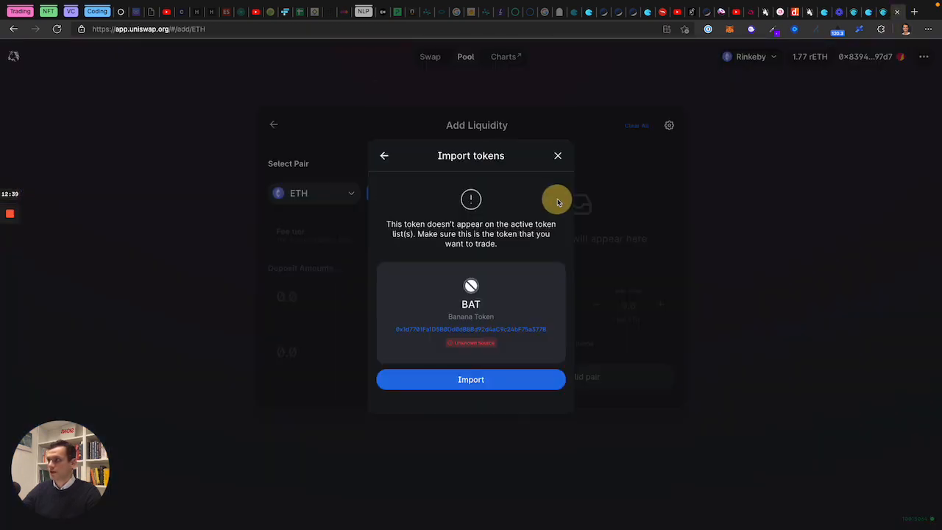
{"action": "left_click", "coordinate": [468, 380]}
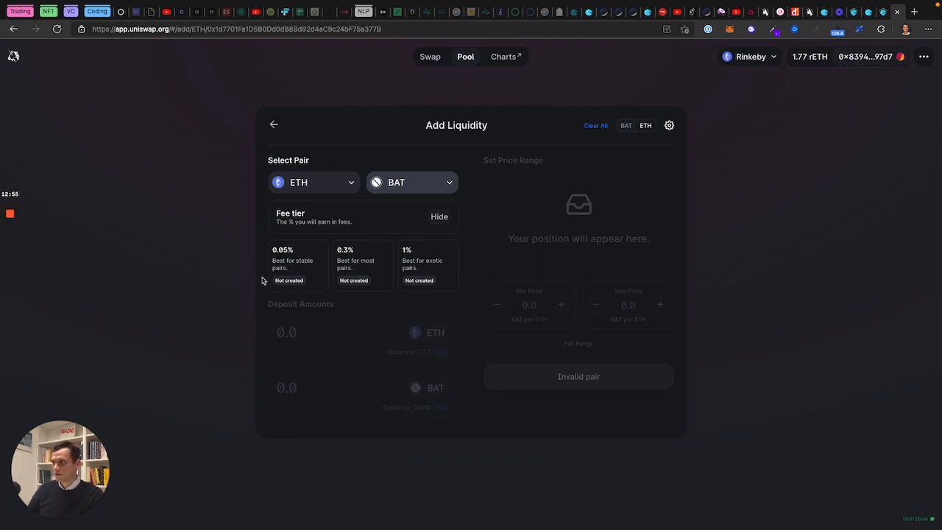
Step: Choose the 0.3% fee tier and set the starting price to 1000 BAT per ETH
{"action": "left_click", "coordinate": [361, 268]}
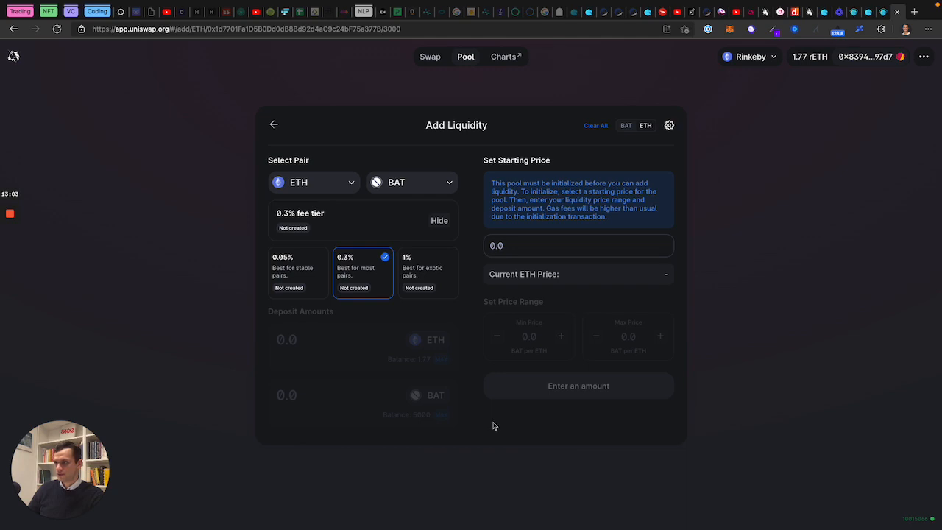
{"action": "left_click", "coordinate": [521, 246]}
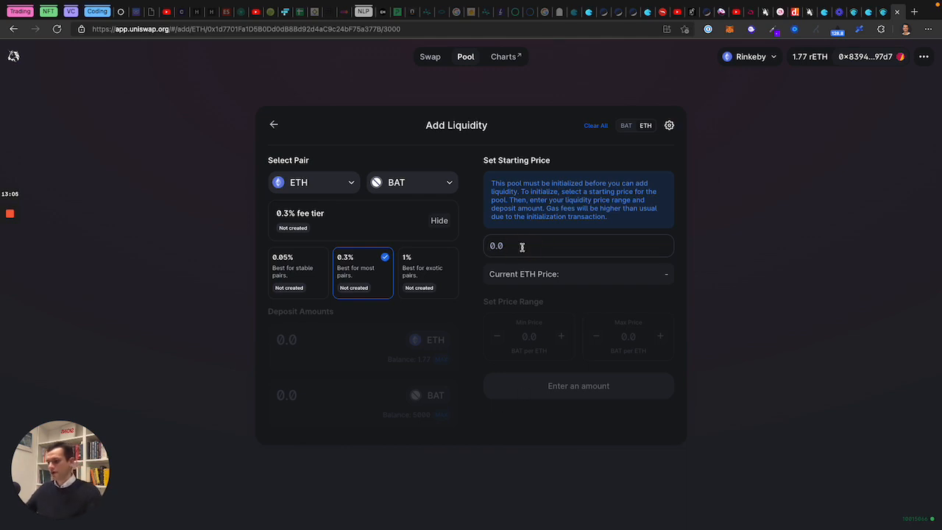
{"action": "type", "text": "1000"}
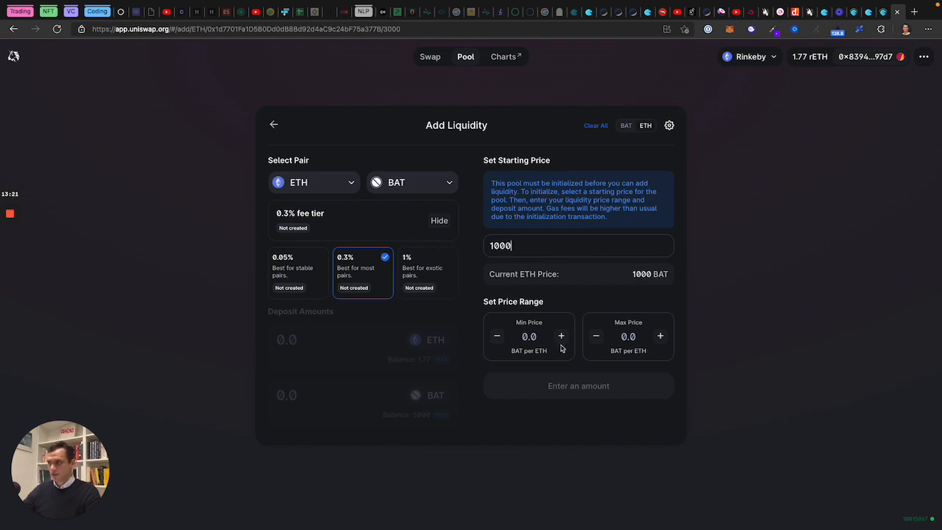
Step: Set the pool's price range from a minimum of 0.0000001 to a maximum of 1000000
{"action": "left_click", "coordinate": [529, 336]}
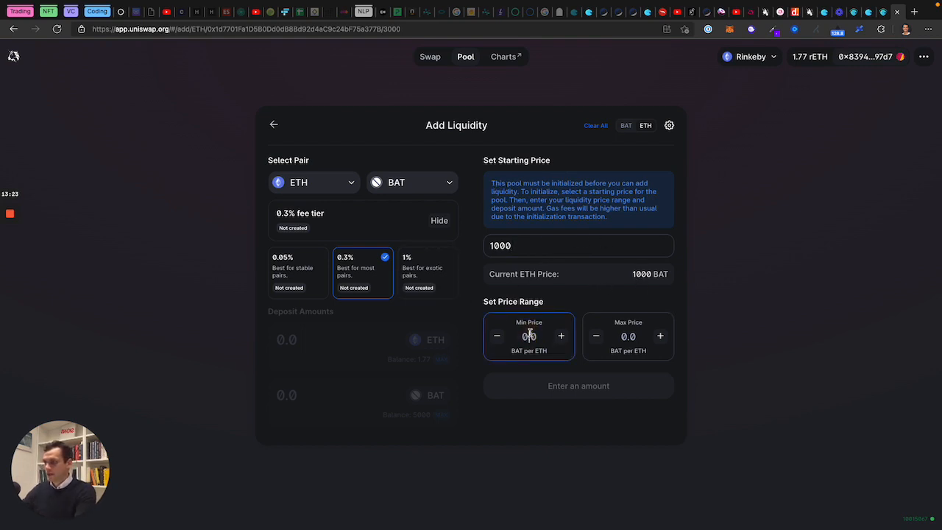
{"action": "type", "text": "0."}
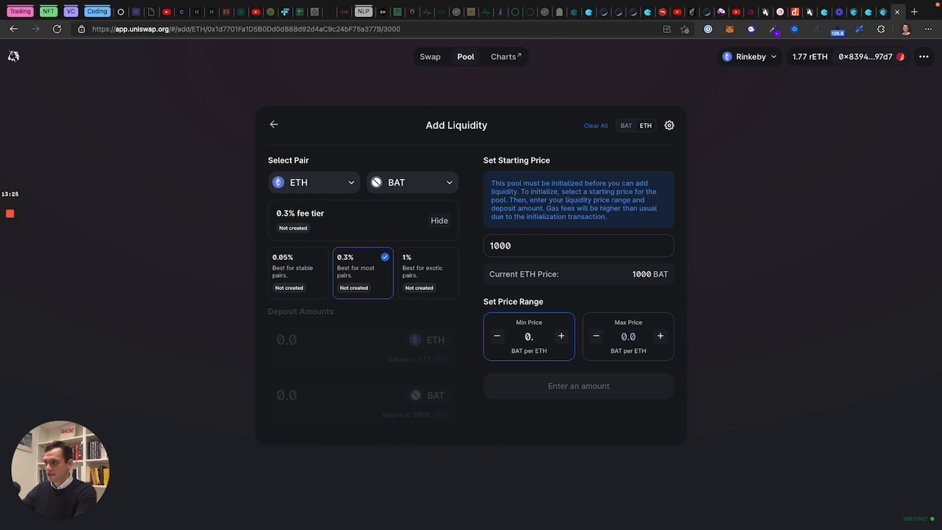
{"action": "type", "text": "0000001"}
{"action": "key", "text": "Tab"}
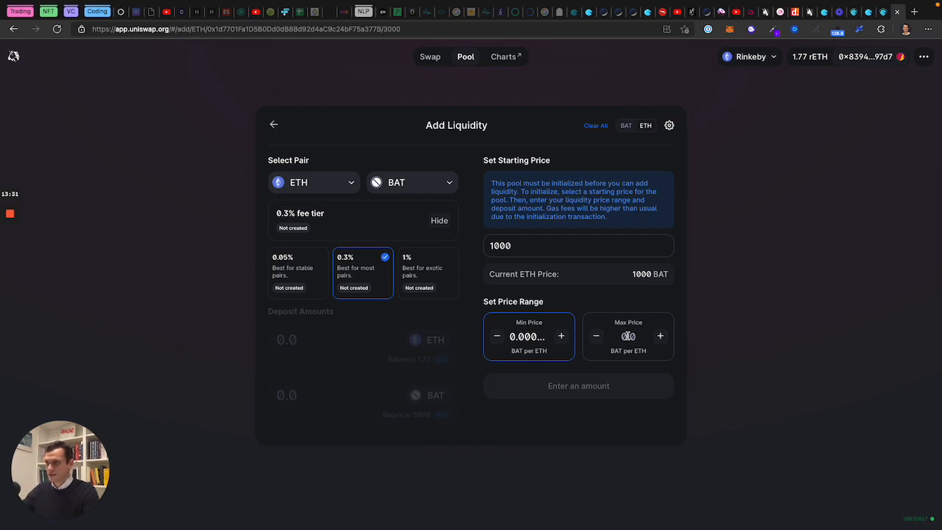
{"action": "left_click", "coordinate": [628, 336]}
{"action": "type", "text": "1000000"}
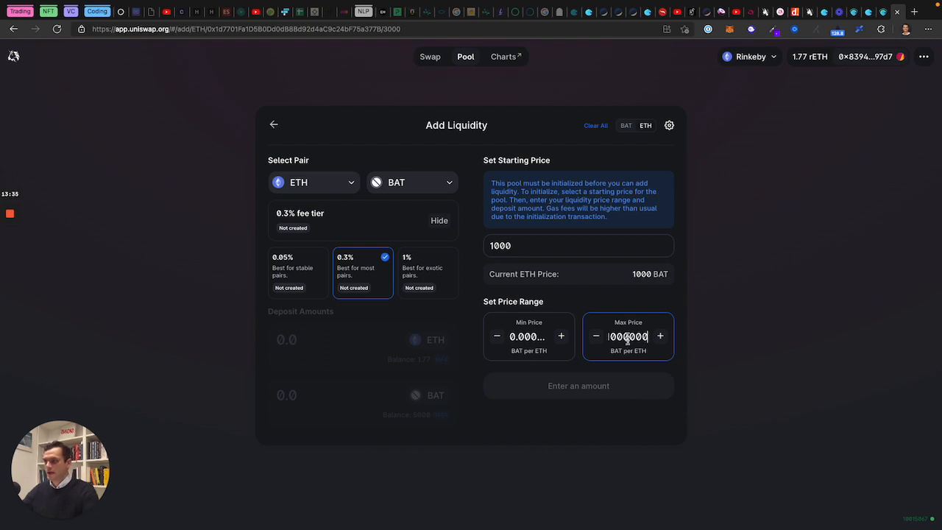
{"action": "left_click", "coordinate": [625, 390]}
{"action": "left_click", "coordinate": [316, 341]}
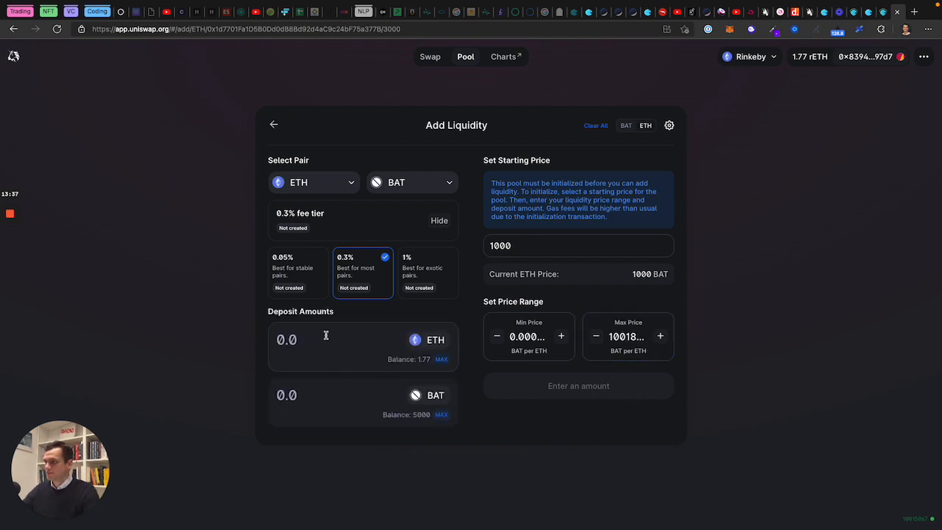
Step: Enter 0.5 as the ETH deposit so the BAT amount fills in as 516.359
{"action": "left_click", "coordinate": [326, 336]}
{"action": "type", "text": "0"}
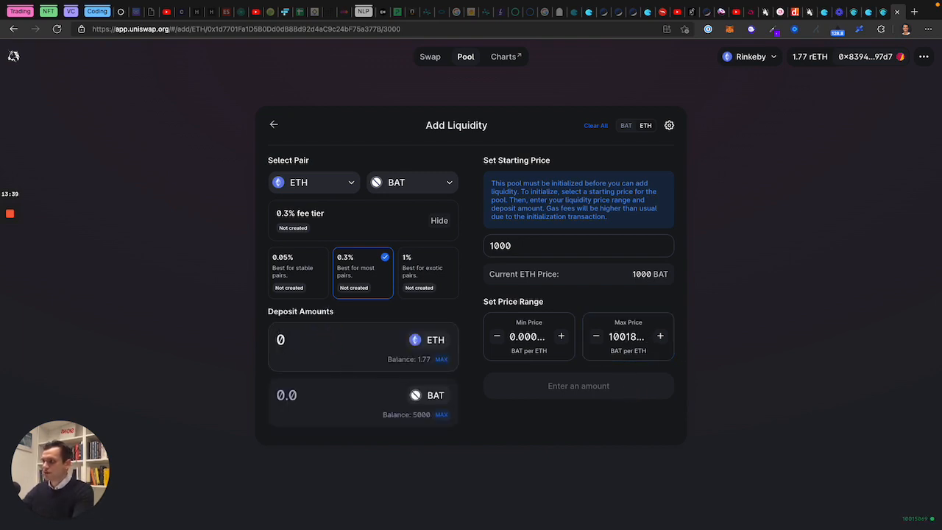
{"action": "type", "text": ".5"}
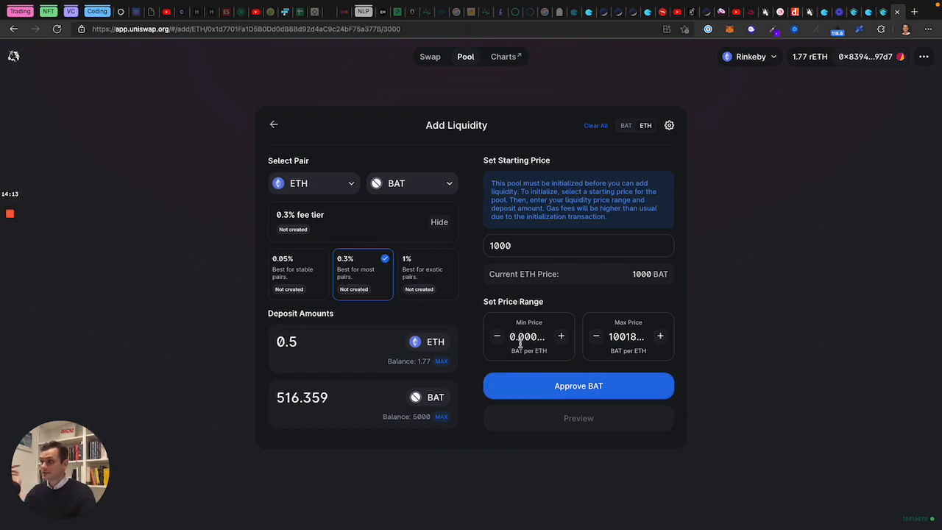
Step: Approve Uniswap to spend BAT in MetaMask and check on Etherscan that the approval succeeded
{"action": "left_click", "coordinate": [565, 389]}
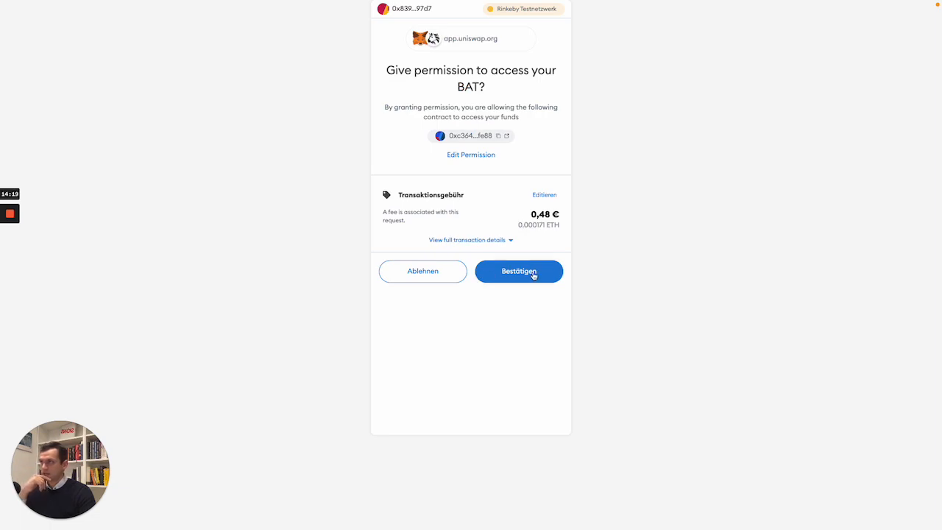
{"action": "left_click", "coordinate": [518, 272]}
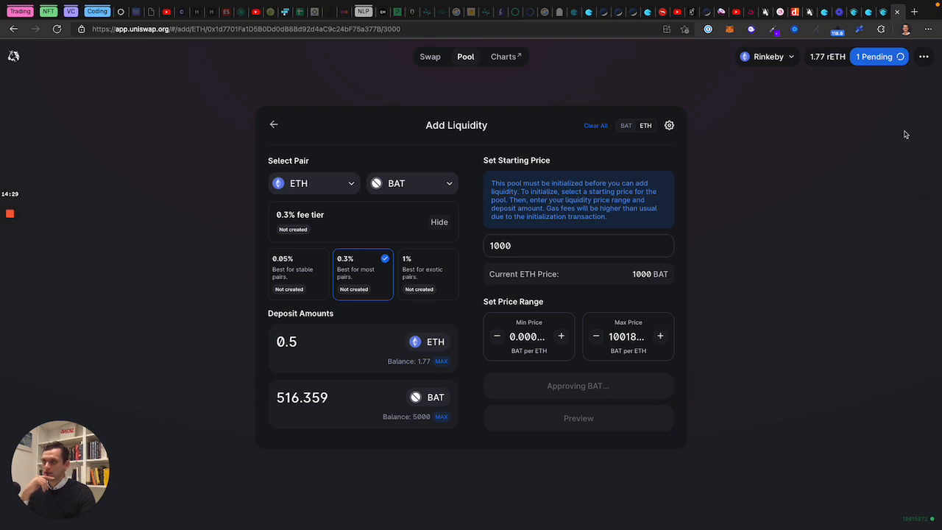
{"action": "left_click", "coordinate": [879, 61]}
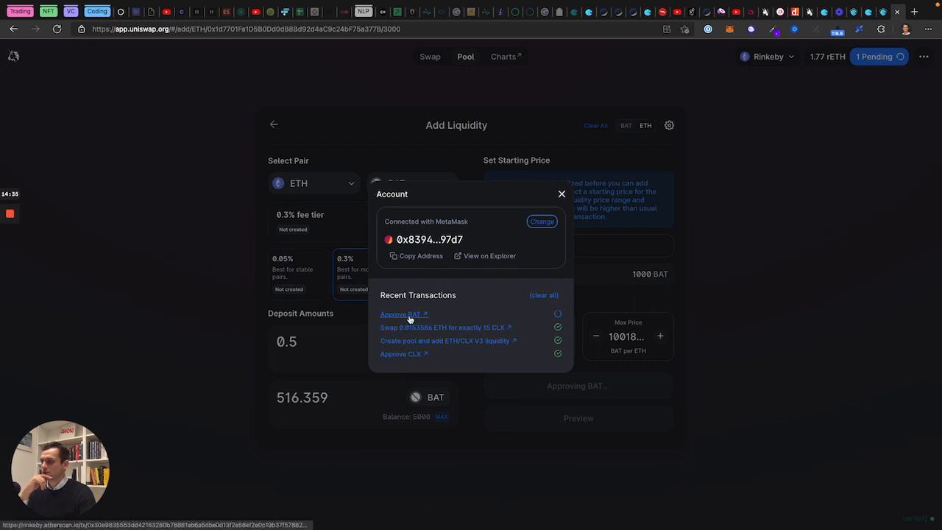
{"action": "left_click", "coordinate": [563, 193]}
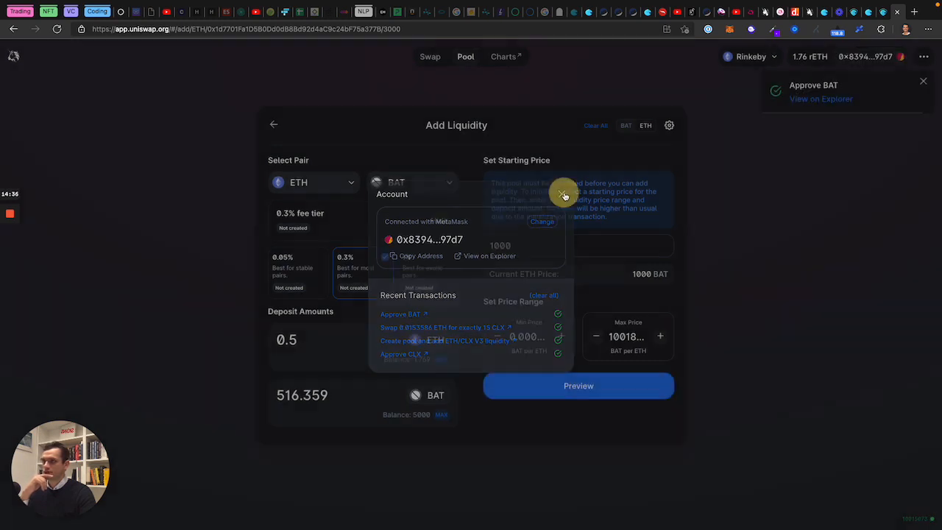
{"action": "left_click", "coordinate": [818, 99]}
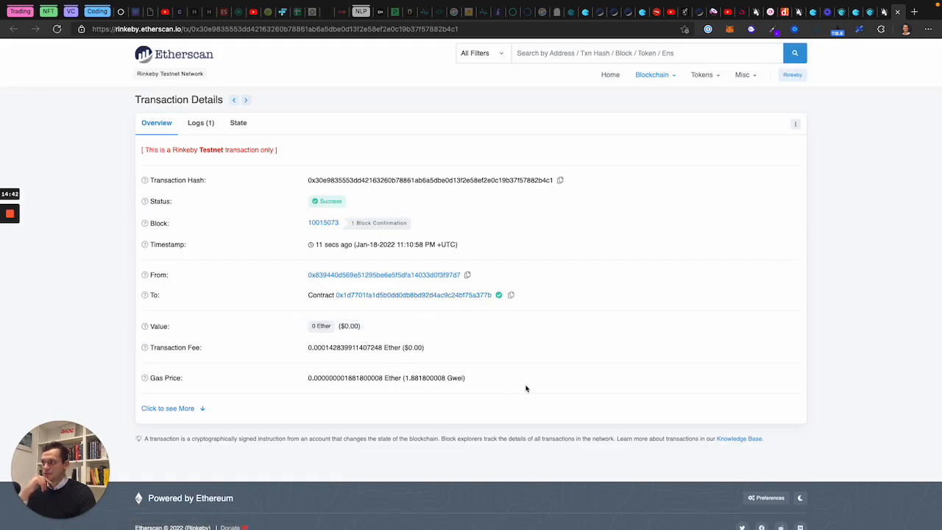
{"action": "left_click", "coordinate": [897, 14]}
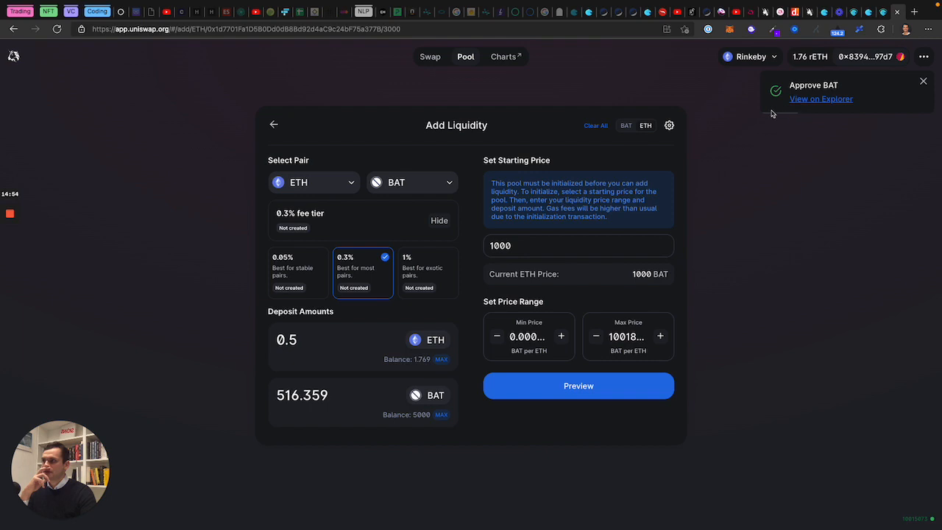
Step: Preview and add the 516.3 BAT / 0.4999 ETH liquidity, confirming pool creation in MetaMask
{"action": "left_click", "coordinate": [576, 386]}
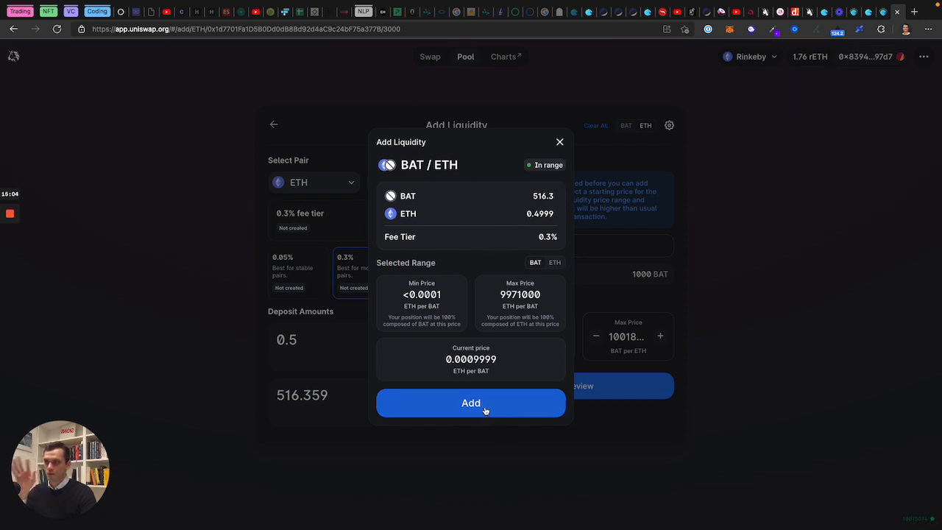
{"action": "left_click", "coordinate": [471, 403]}
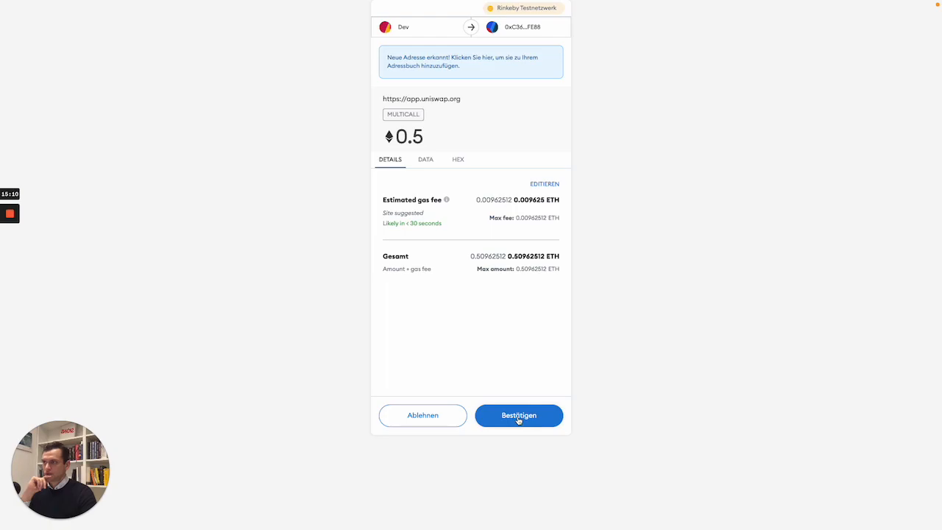
{"action": "left_click", "coordinate": [518, 416]}
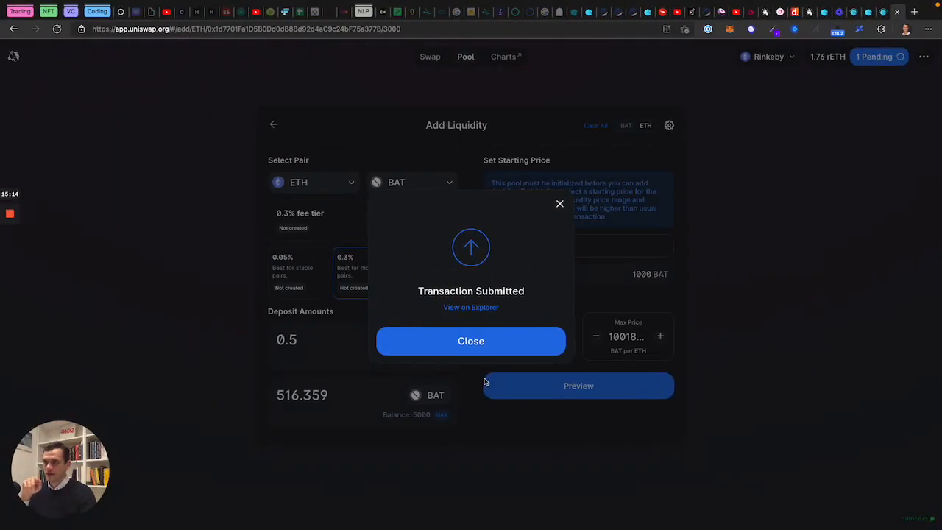
{"action": "left_click", "coordinate": [472, 343]}
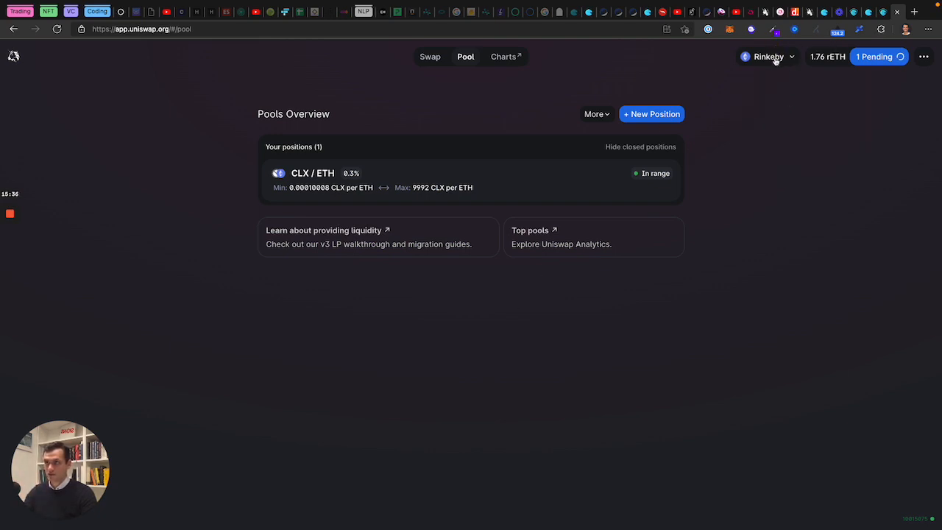
Step: Dismiss the pool creation notification and open the new BAT/ETH position's details
{"action": "mouse_move", "coordinate": [775, 61]}
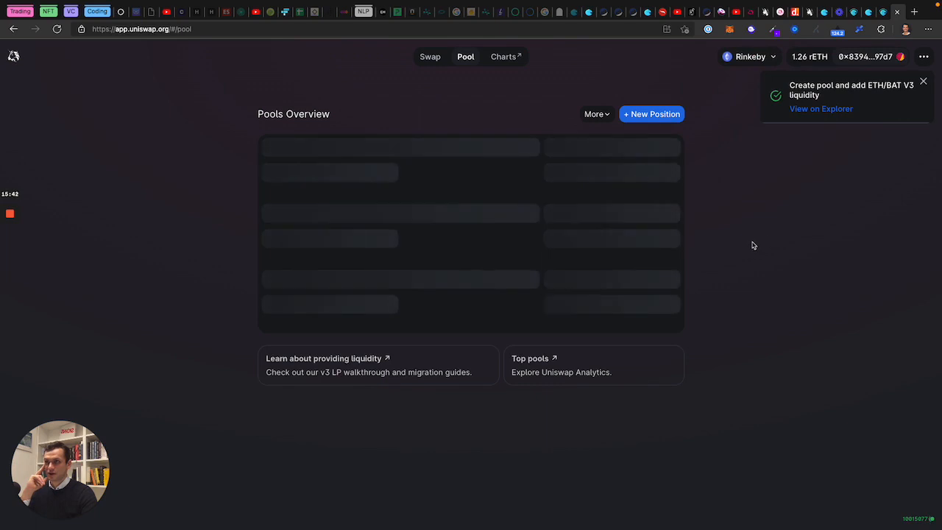
{"action": "left_click", "coordinate": [737, 337]}
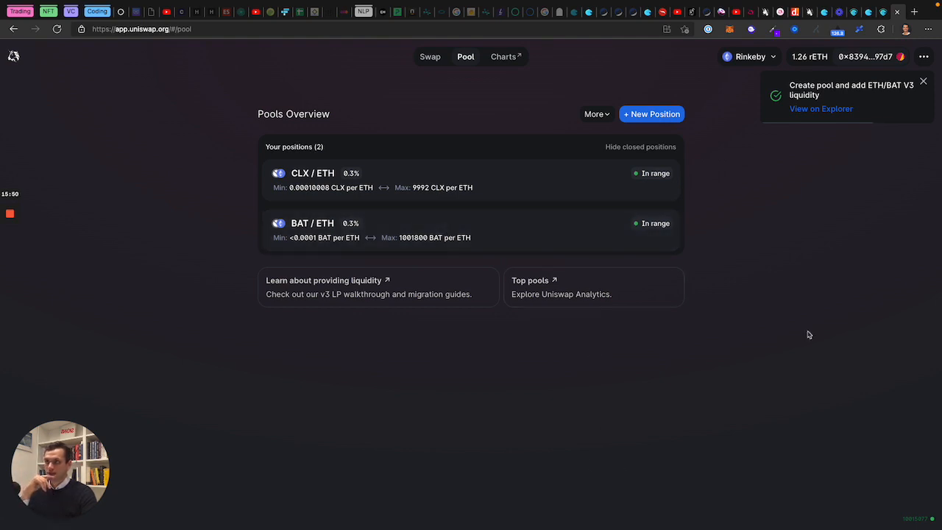
{"action": "left_click", "coordinate": [922, 82]}
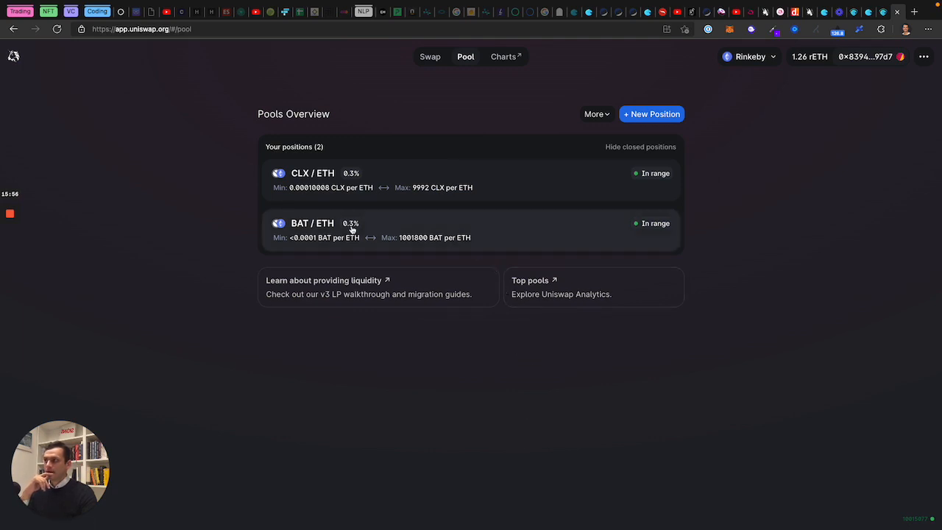
{"action": "left_click", "coordinate": [506, 239]}
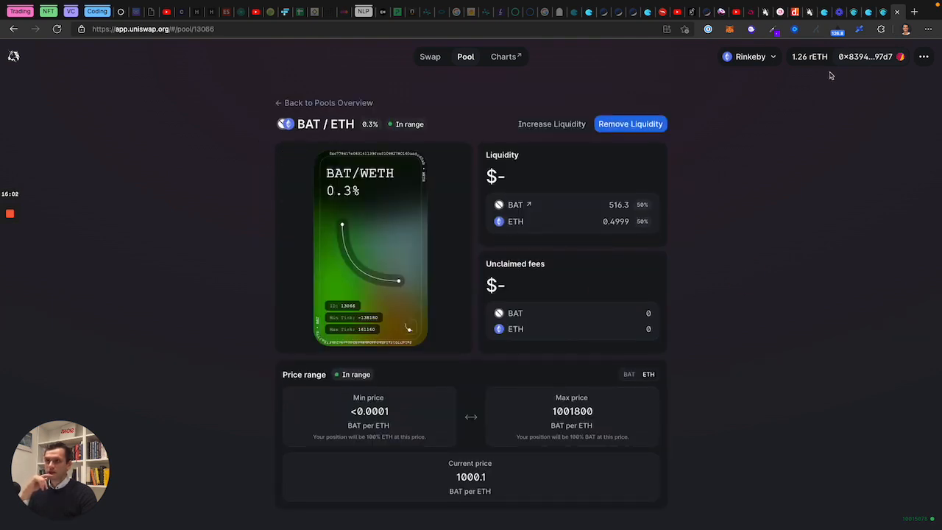
Step: Copy the DAO's BAT token contract address from Aragon and bring up the Uniswap swap page
{"action": "left_click", "coordinate": [884, 12]}
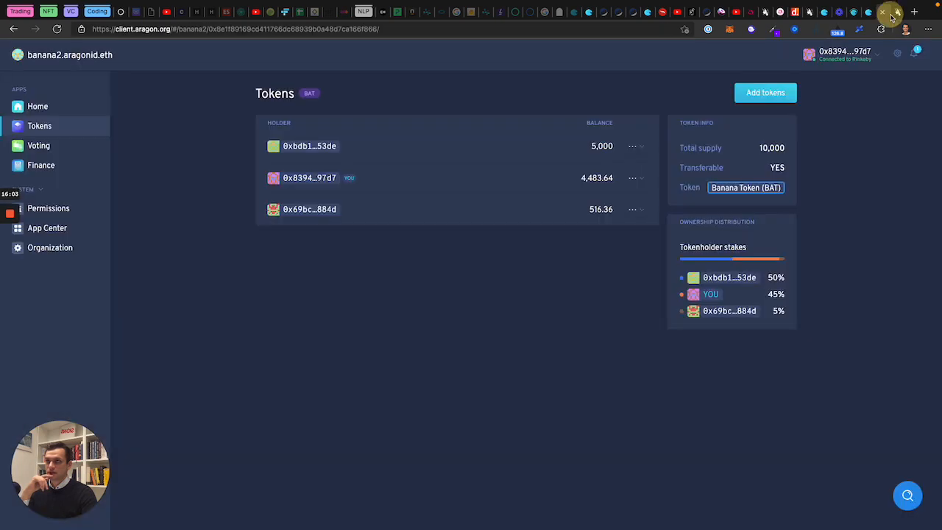
{"action": "left_click", "coordinate": [739, 191]}
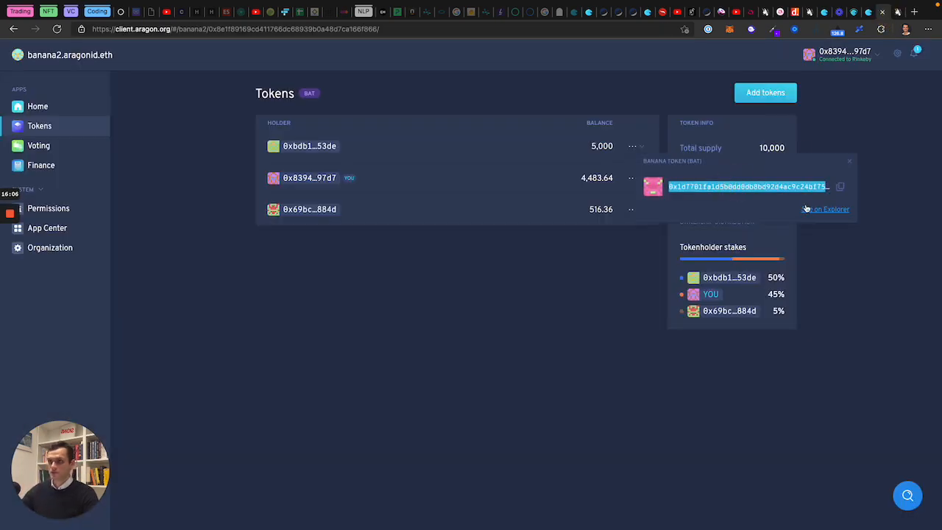
{"action": "left_click", "coordinate": [841, 187]}
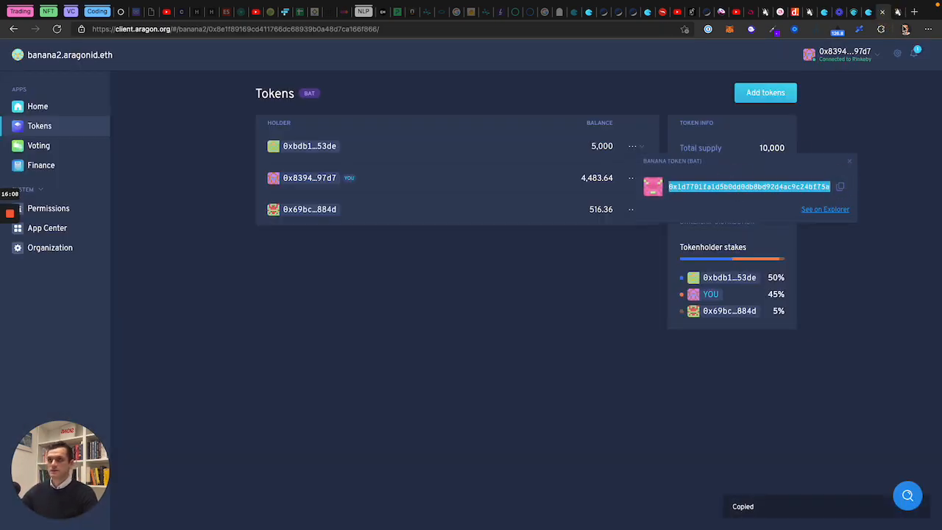
{"action": "left_click", "coordinate": [897, 12]}
{"action": "left_click", "coordinate": [433, 58]}
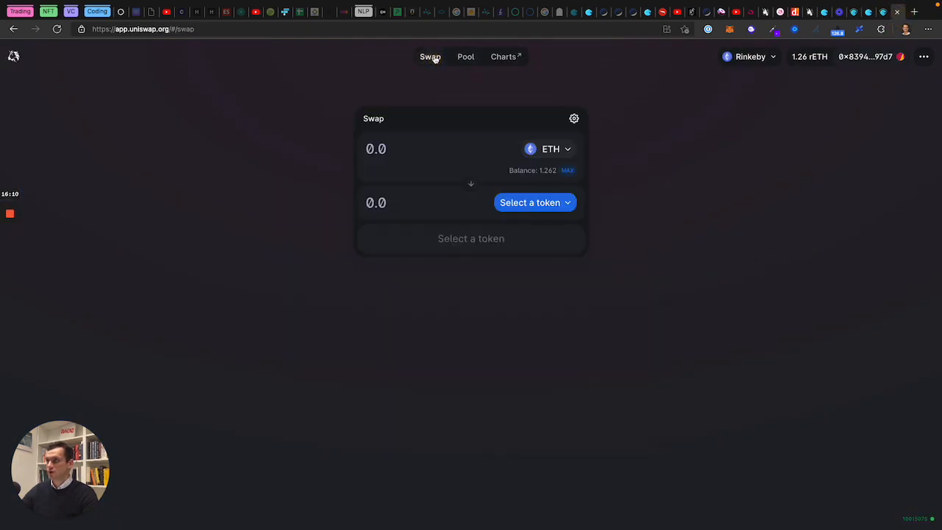
Step: Switch the wallet to the Dev 3 account holding 0.034 ETH and open the output token list
{"action": "left_click", "coordinate": [853, 62]}
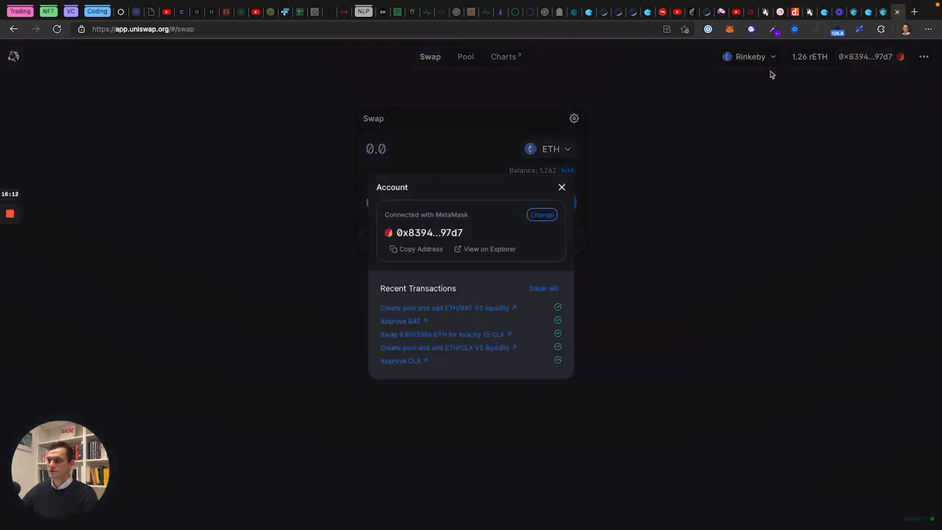
{"action": "left_click", "coordinate": [809, 114]}
{"action": "left_click", "coordinate": [729, 30]}
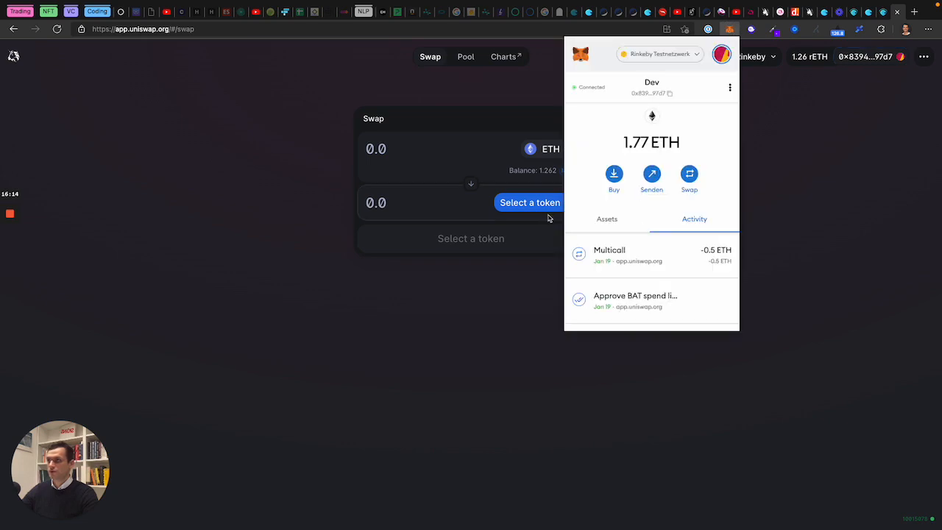
{"action": "left_click", "coordinate": [724, 56]}
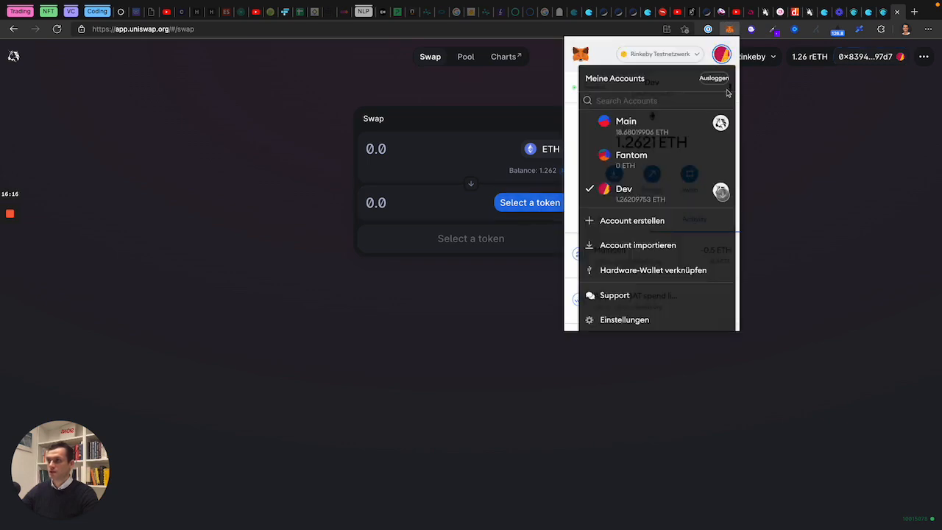
{"action": "scroll", "coordinate": [669, 177], "scroll_direction": "down", "scroll_amount": 3}
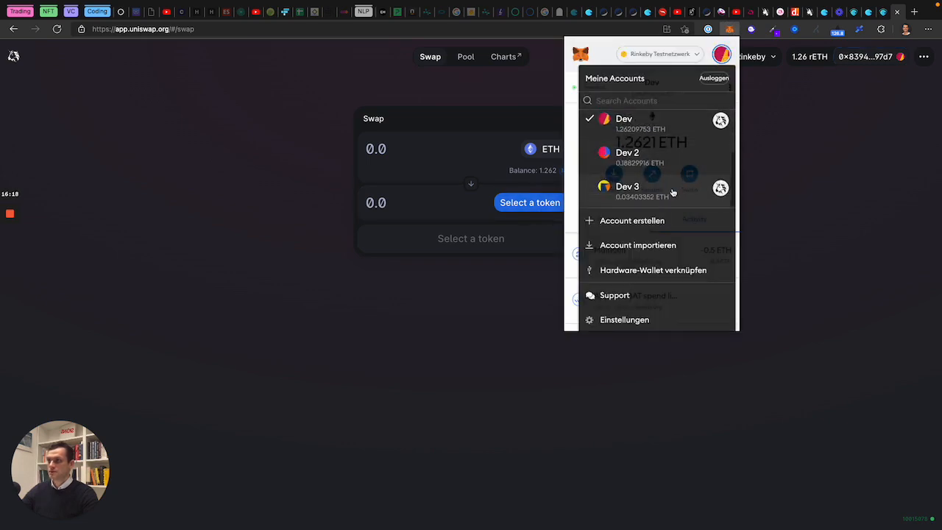
{"action": "left_click", "coordinate": [687, 190]}
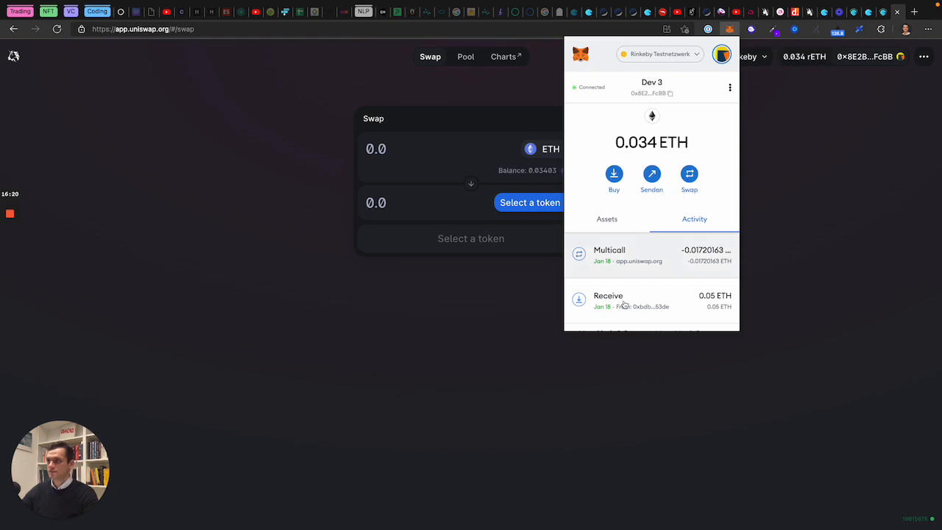
{"action": "left_click", "coordinate": [412, 425]}
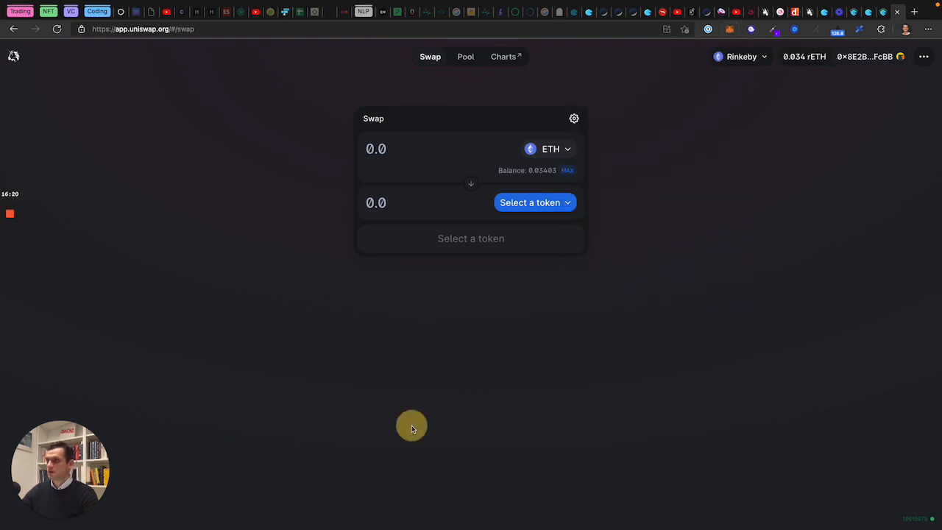
{"action": "left_click", "coordinate": [732, 30]}
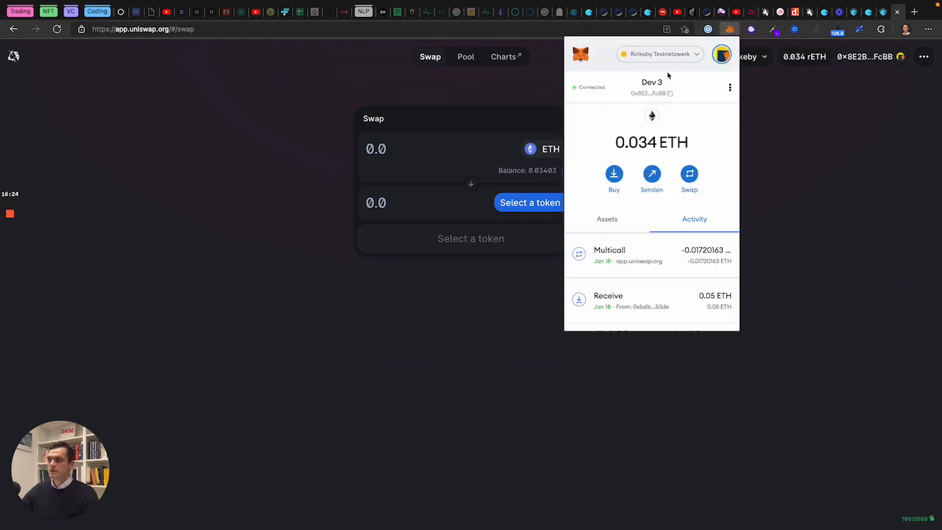
{"action": "left_click", "coordinate": [771, 153]}
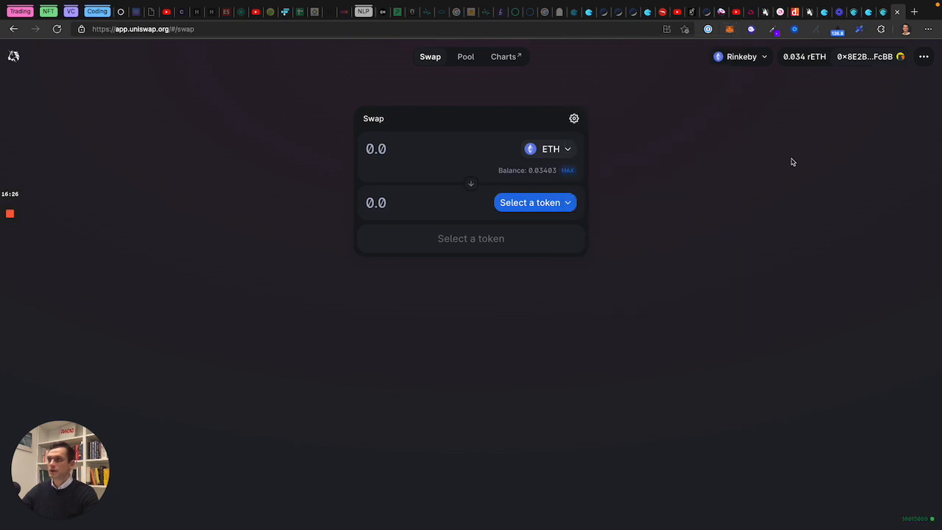
{"action": "left_click", "coordinate": [536, 204]}
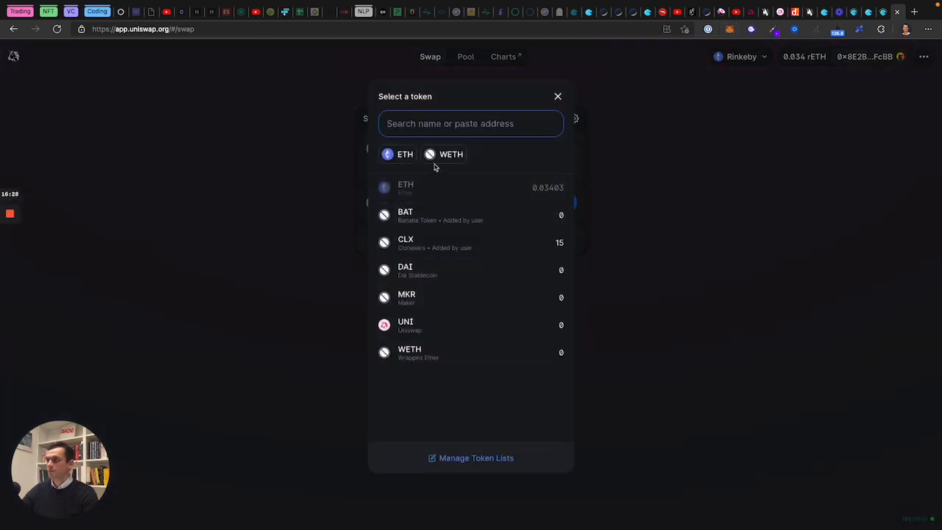
Step: Pick BAT via its pasted address and set 10 BAT to receive, quoted at 0.0102271 ETH
{"action": "key", "text": "ctrl+v"}
{"action": "left_click", "coordinate": [401, 184]}
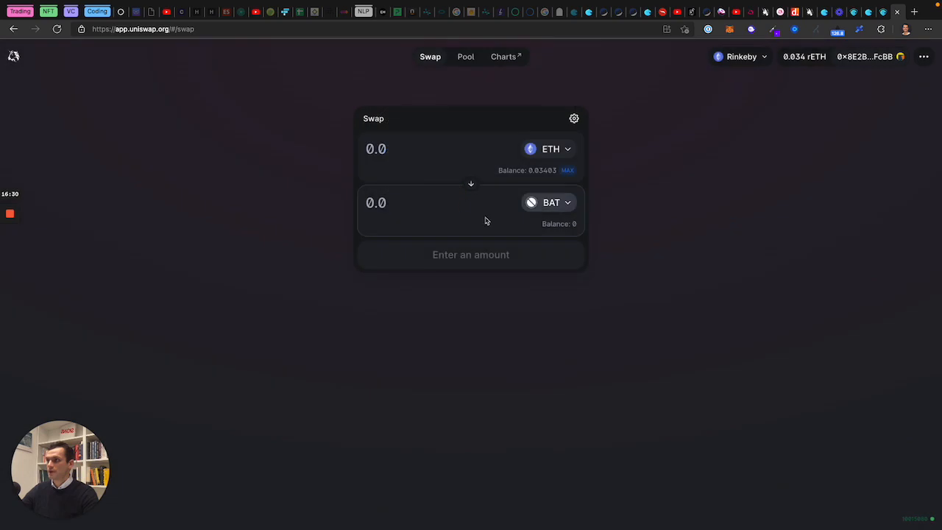
{"action": "left_click", "coordinate": [410, 204]}
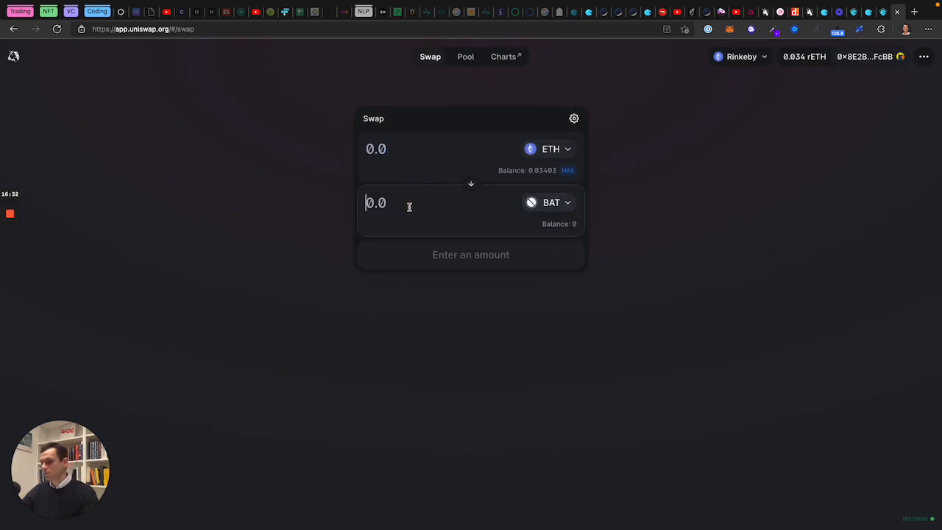
{"action": "type", "text": "100"}
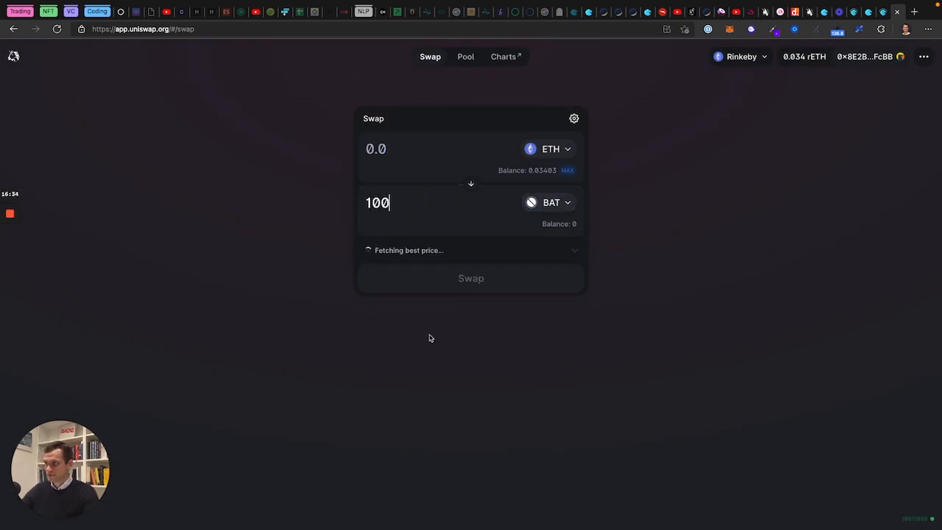
{"action": "left_click", "coordinate": [541, 400]}
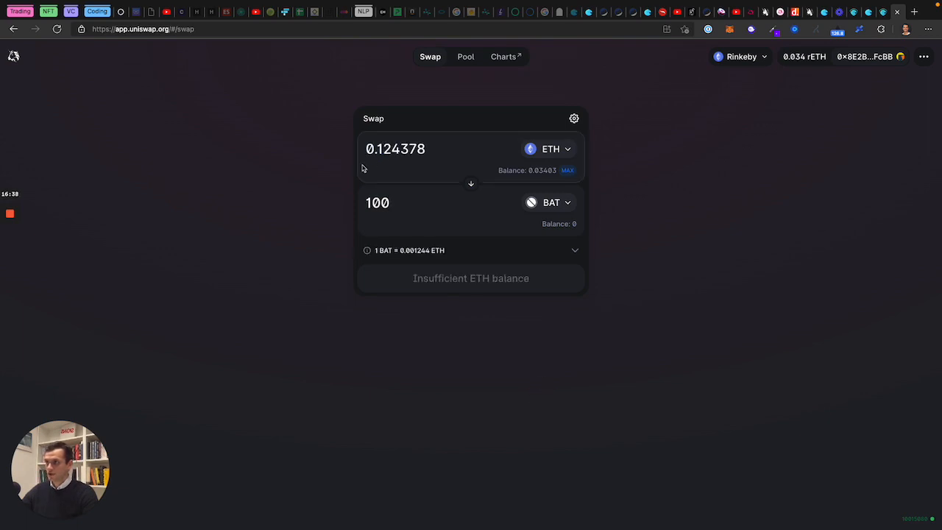
{"action": "left_click", "coordinate": [404, 202]}
{"action": "key", "text": "BackSpace"}
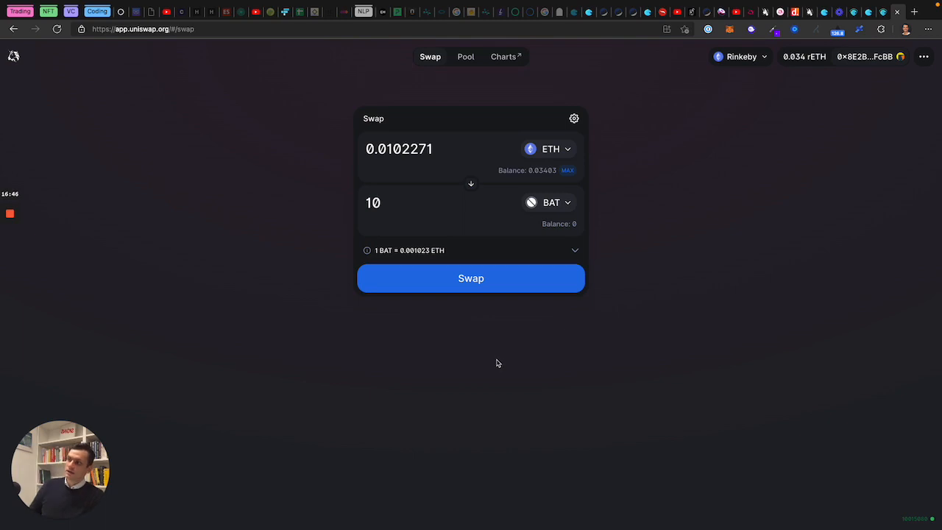
{"action": "left_click", "coordinate": [869, 12]}
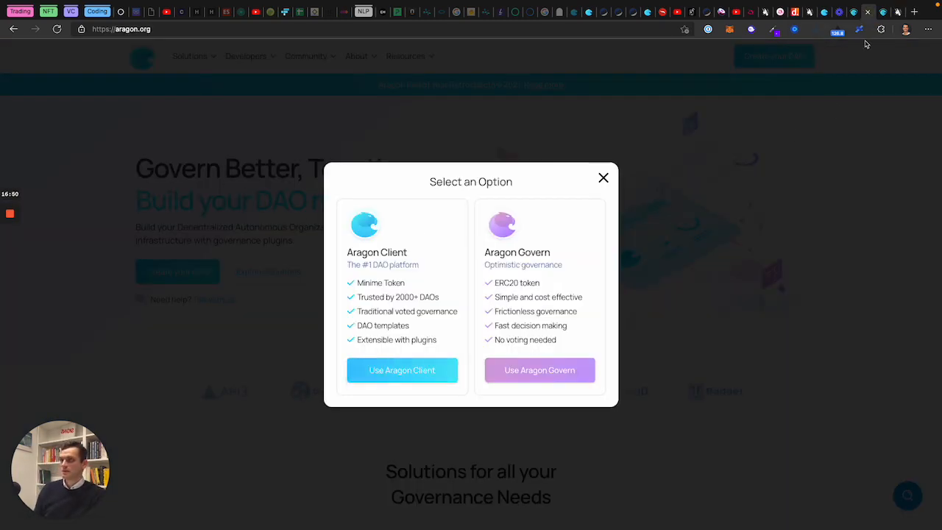
Step: Look over the banana2.aragonid.eth BAT holders and their balances on Aragon's Tokens page
{"action": "left_click", "coordinate": [883, 13]}
{"action": "left_click", "coordinate": [259, 315]}
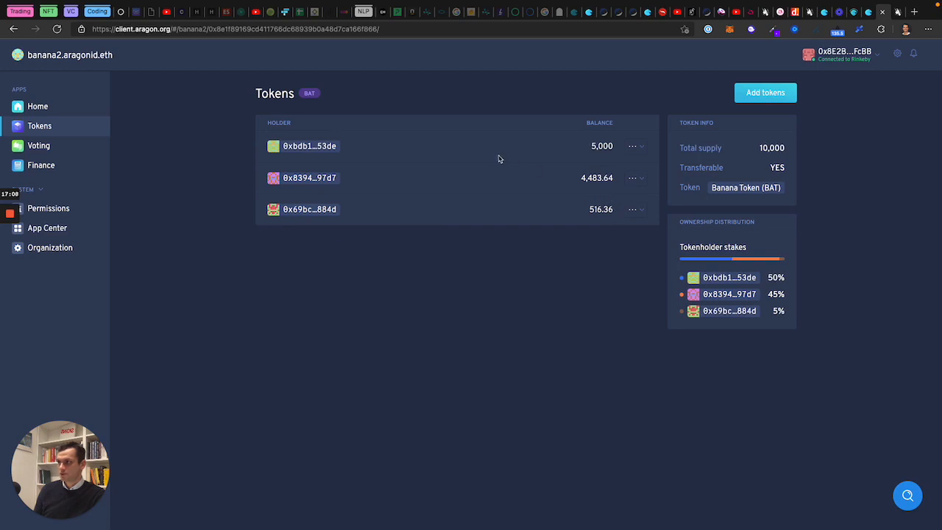
{"action": "left_click", "coordinate": [898, 12]}
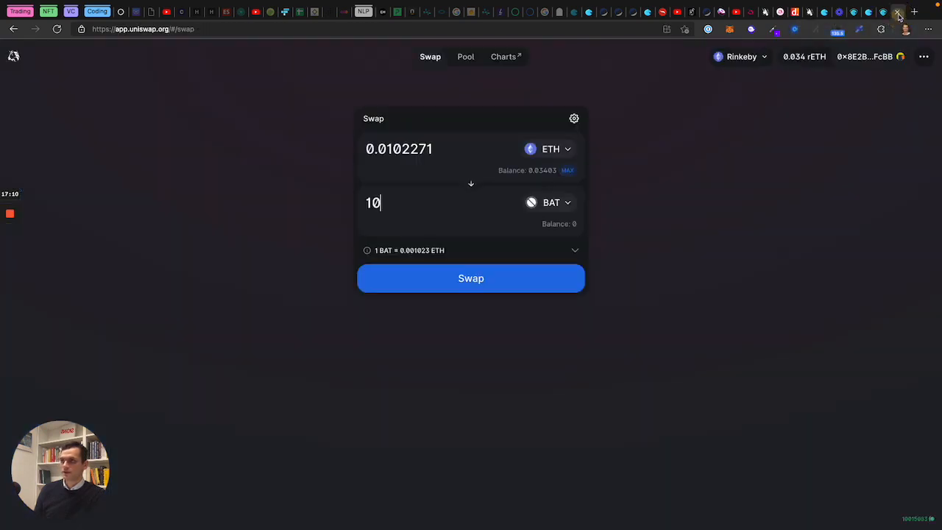
Step: Swap 0.0102271 ETH for 10 BAT, approve it in MetaMask, and view it on Etherscan
{"action": "left_click", "coordinate": [454, 280]}
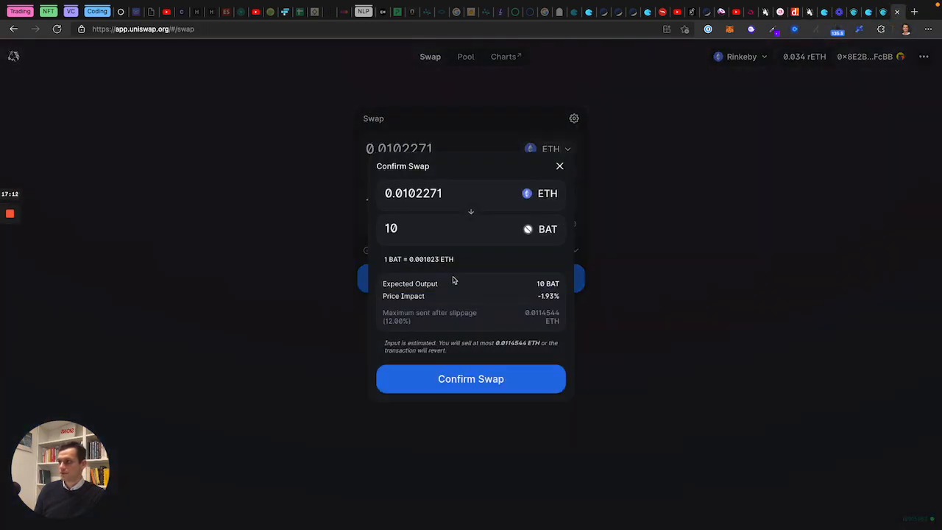
{"action": "left_click", "coordinate": [458, 380]}
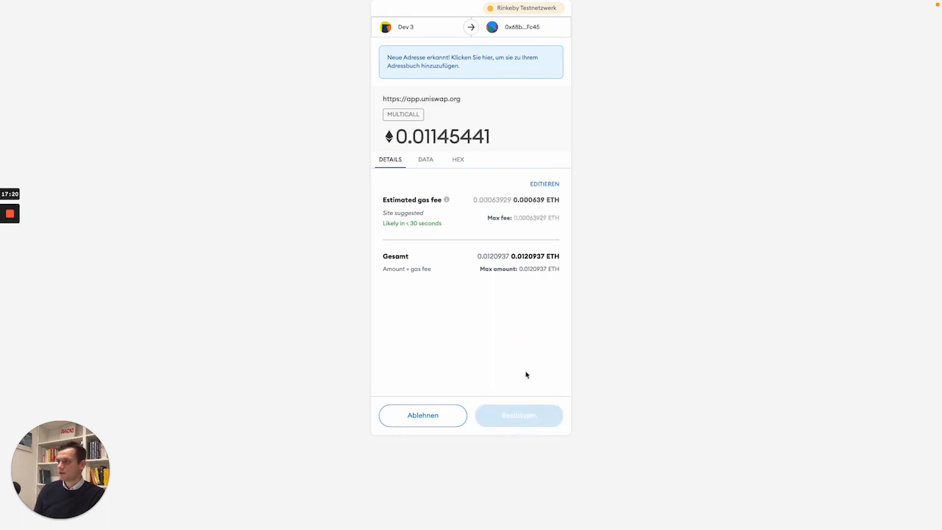
{"action": "left_click", "coordinate": [519, 415]}
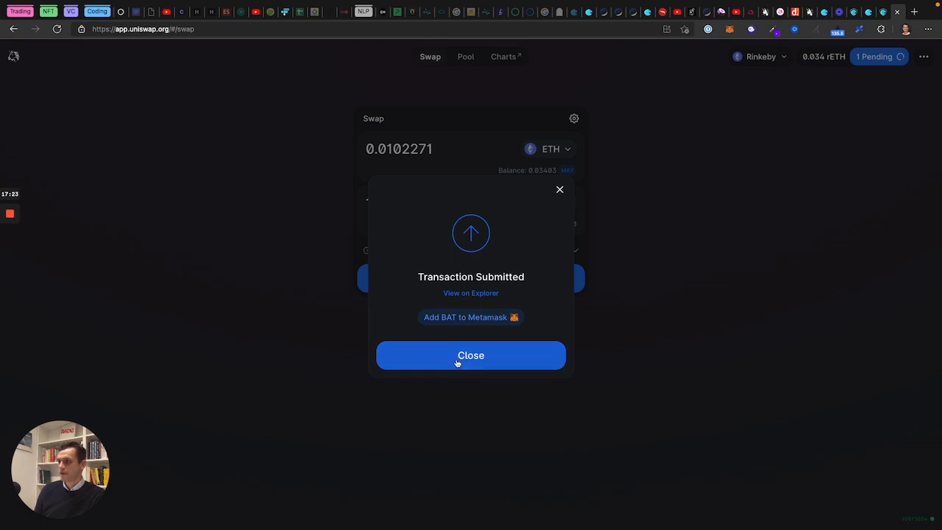
{"action": "left_click", "coordinate": [471, 293]}
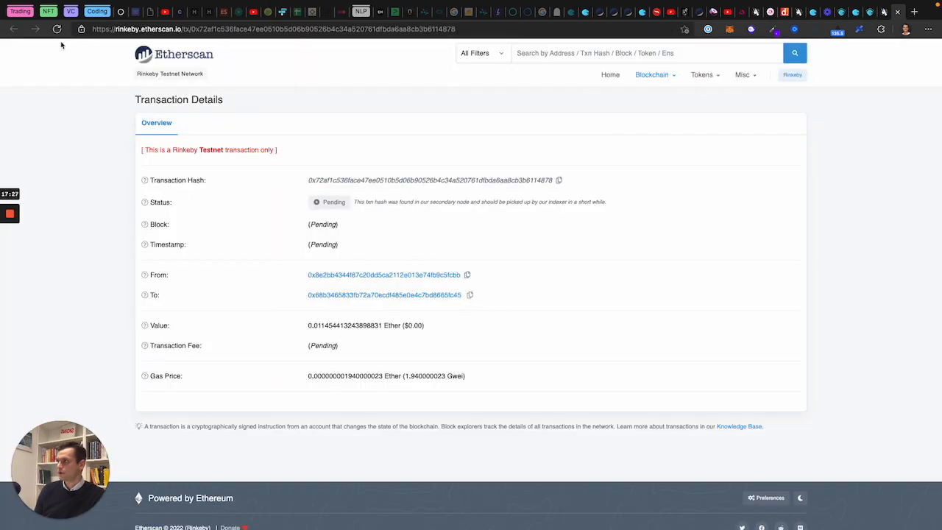
Step: Reload the swap transaction until it's included in block 10015085, then return to the Aragon DAO
{"action": "left_click", "coordinate": [57, 29]}
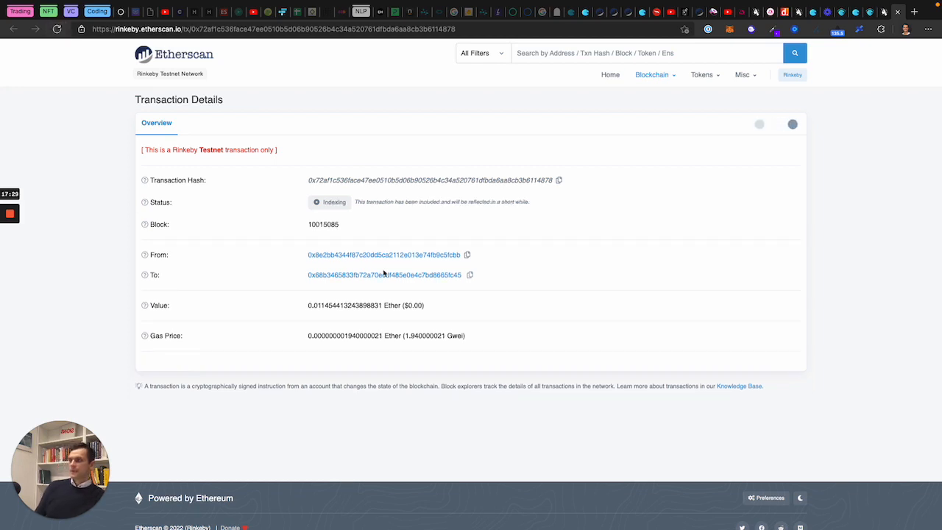
{"action": "left_click", "coordinate": [56, 30]}
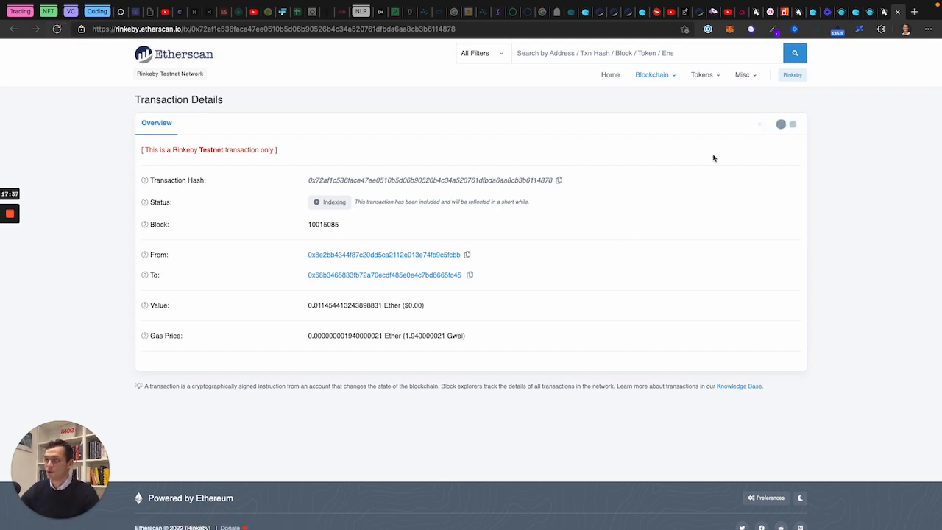
{"action": "left_click", "coordinate": [870, 12]}
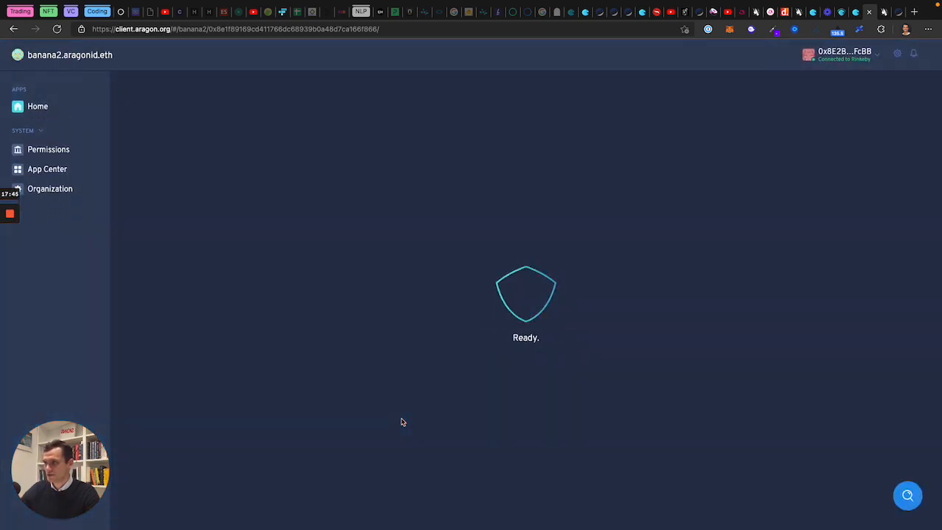
Step: Return from the missing-app page to the Tokens app and find the new 10 BAT holder listed fourth
{"action": "left_click", "coordinate": [532, 368]}
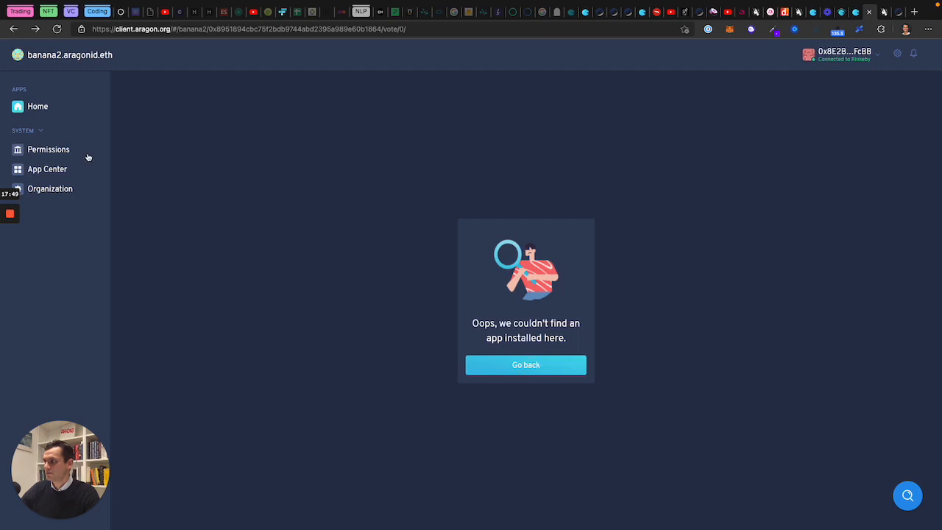
{"action": "left_click", "coordinate": [536, 367]}
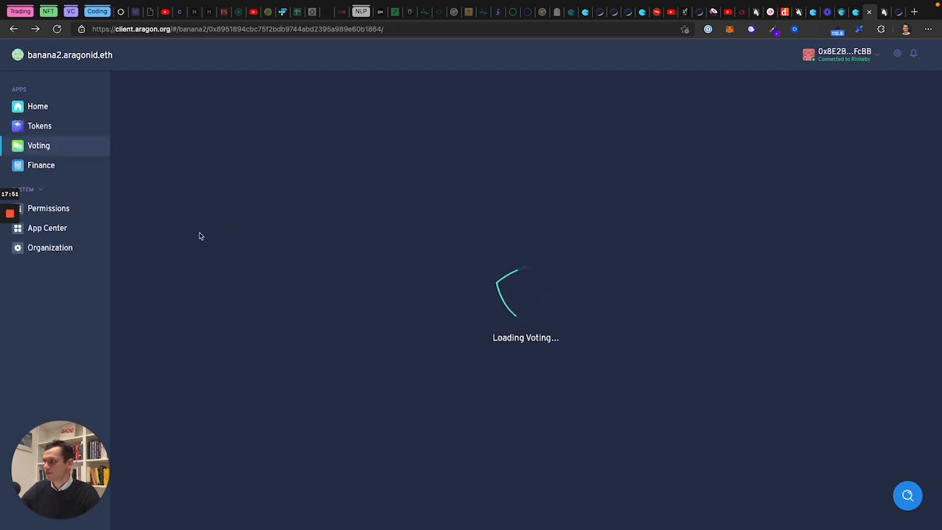
{"action": "left_click", "coordinate": [41, 126]}
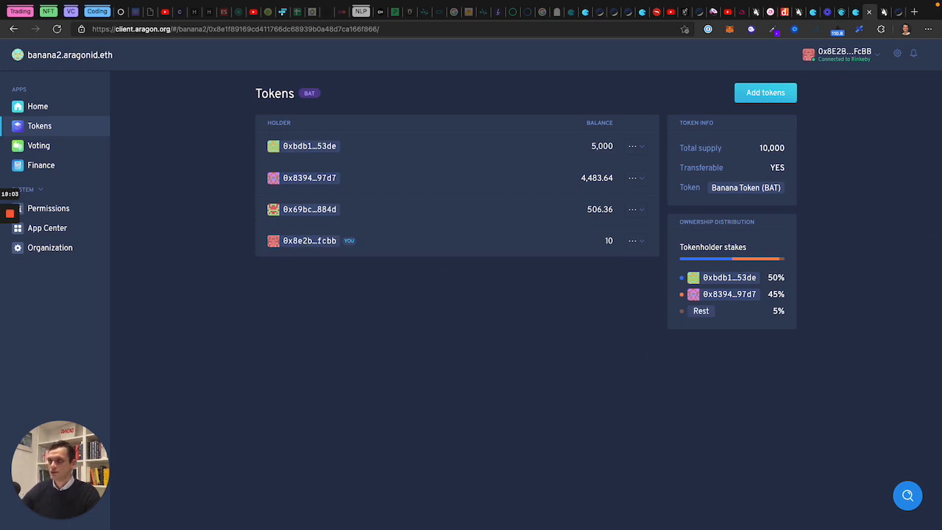
{"action": "left_click", "coordinate": [610, 242]}
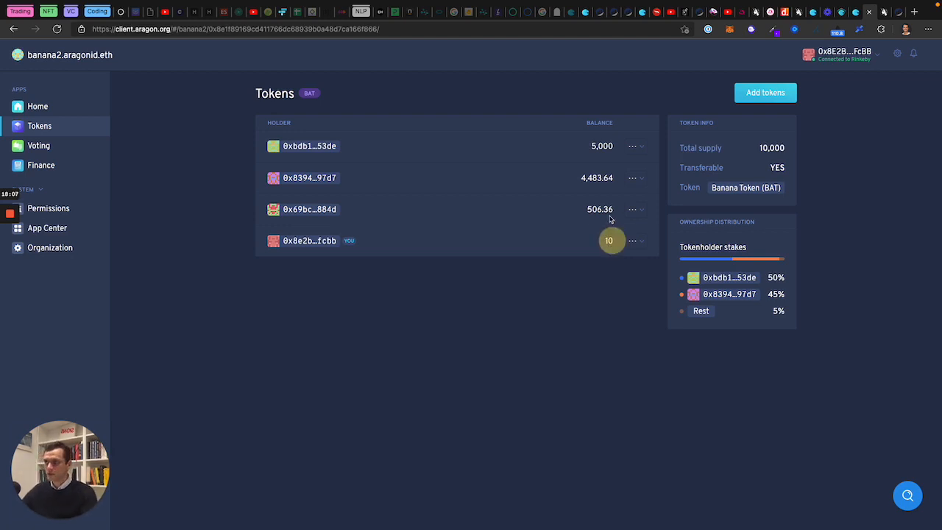